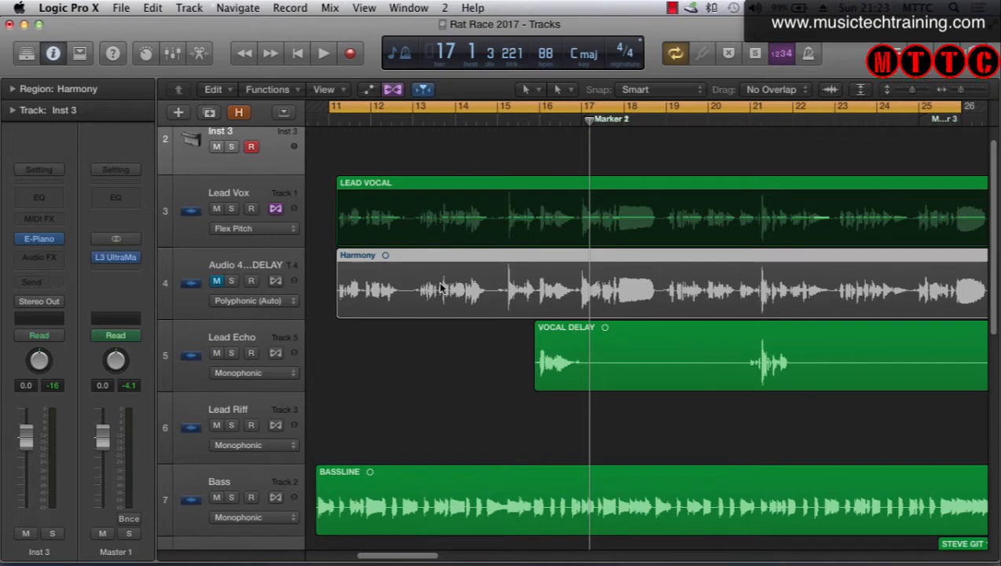
Enable Flex on the Audio 4 LEAD DELAY track holding the Harmony region and set its mode to Flex Pitch.
{"action": "left_click", "coordinate": [275, 281]}
{"action": "left_click", "coordinate": [264, 303]}
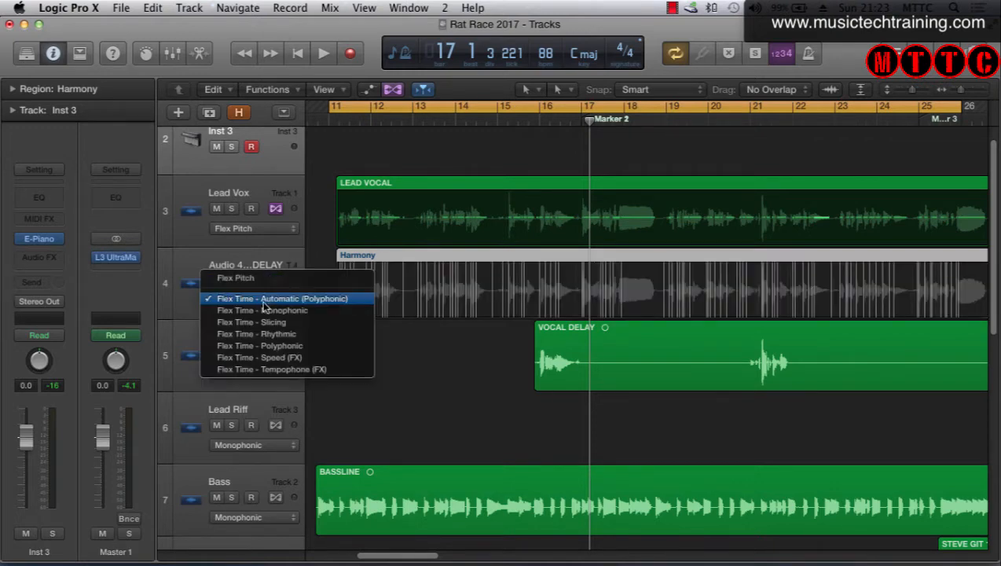
{"action": "left_click", "coordinate": [265, 279]}
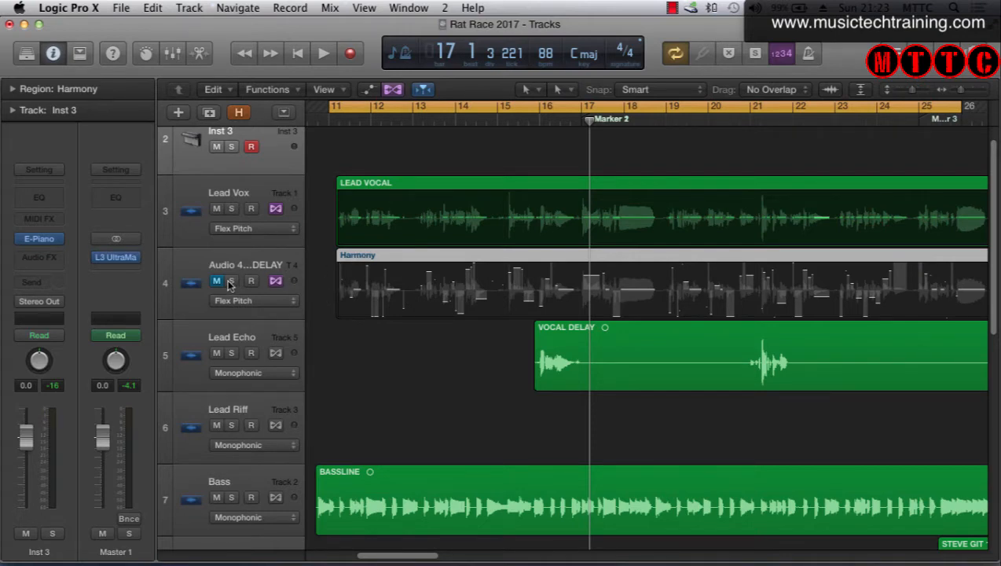
Open the Harmony region in the audio track editor, play back its detected notes, and close the editor.
{"action": "left_click", "coordinate": [374, 260]}
{"action": "double_click", "coordinate": [374, 260]}
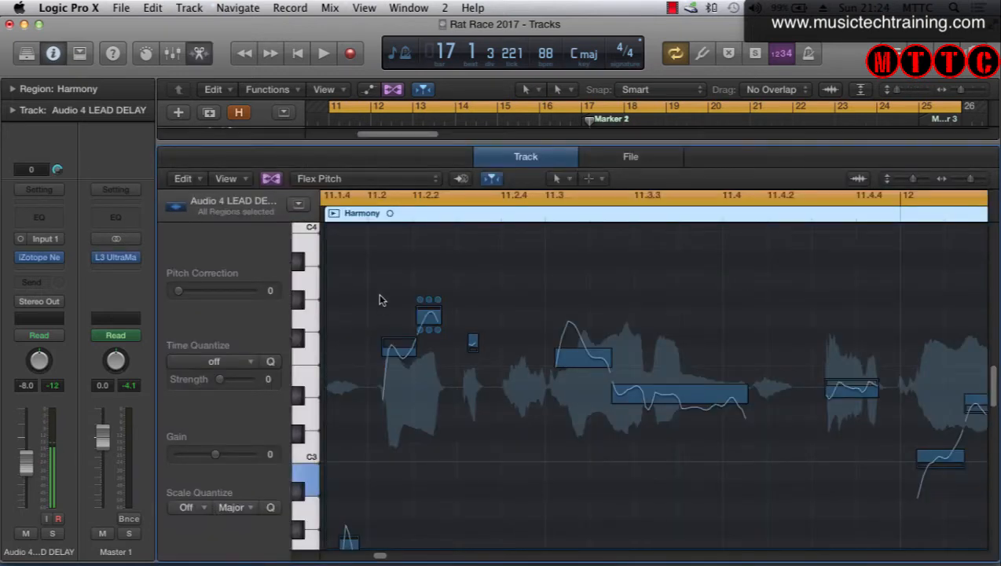
{"action": "key", "text": "space"}
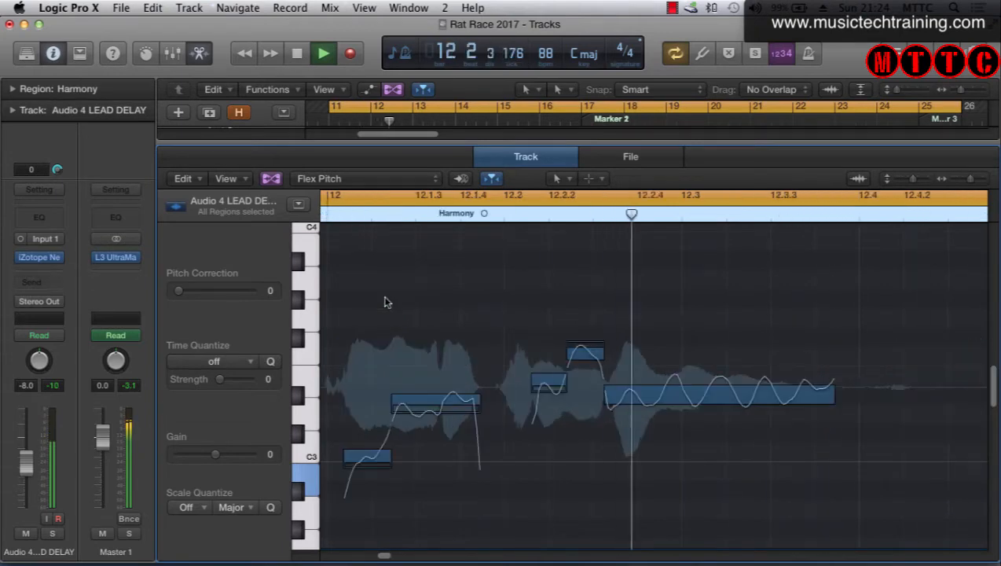
{"action": "key", "text": "space"}
{"action": "key", "text": "e"}
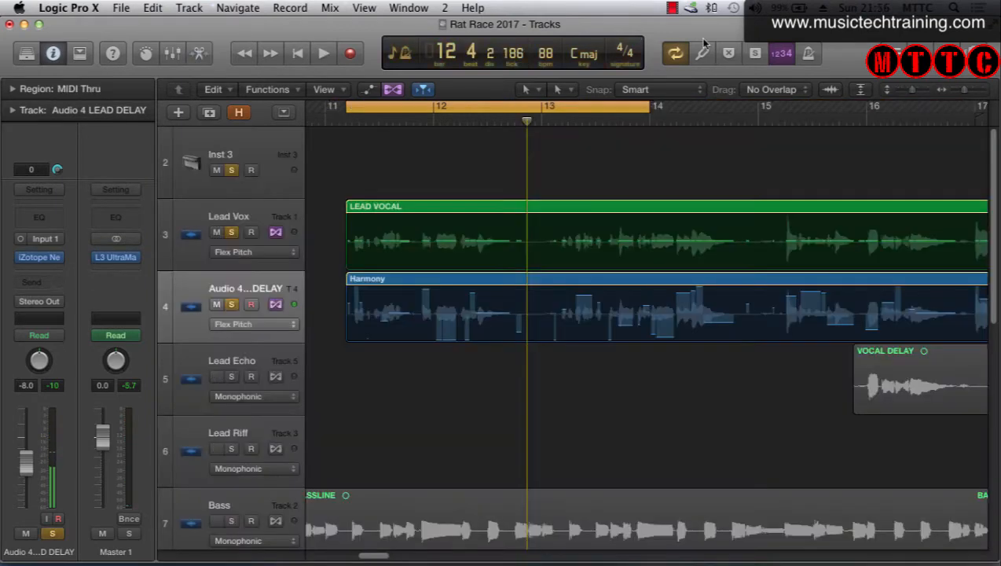
Record-enable the Inst 3 track and open the Harmony region in the audio track editor.
{"action": "left_click", "coordinate": [252, 171]}
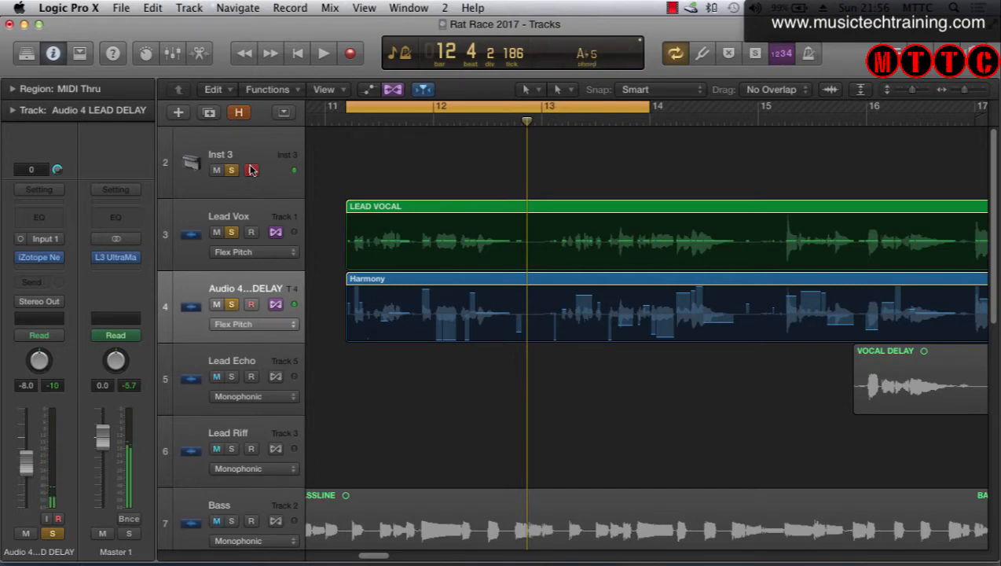
{"action": "double_click", "coordinate": [481, 282]}
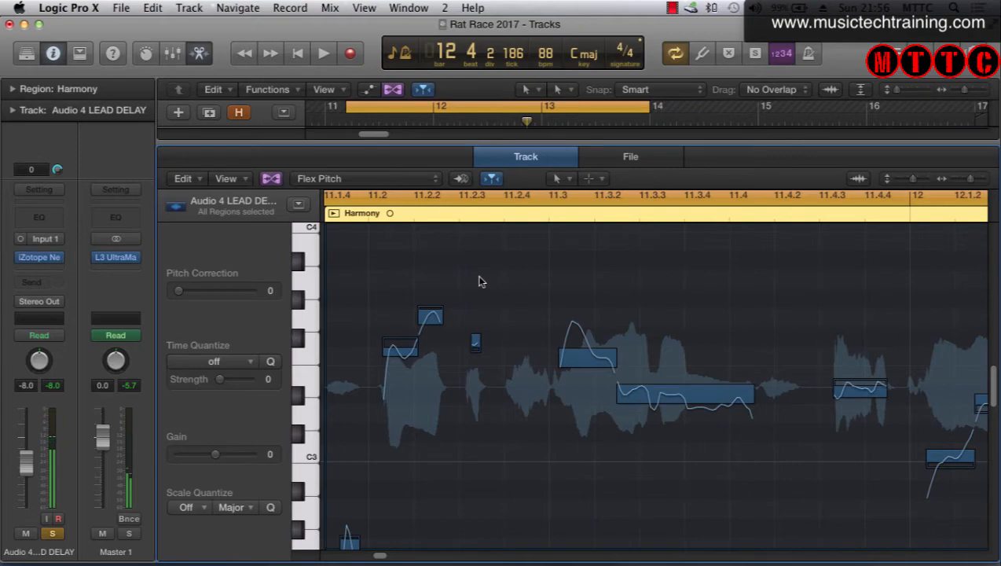
{"action": "scroll", "coordinate": [481, 281], "scroll_direction": "up", "scroll_amount": 3}
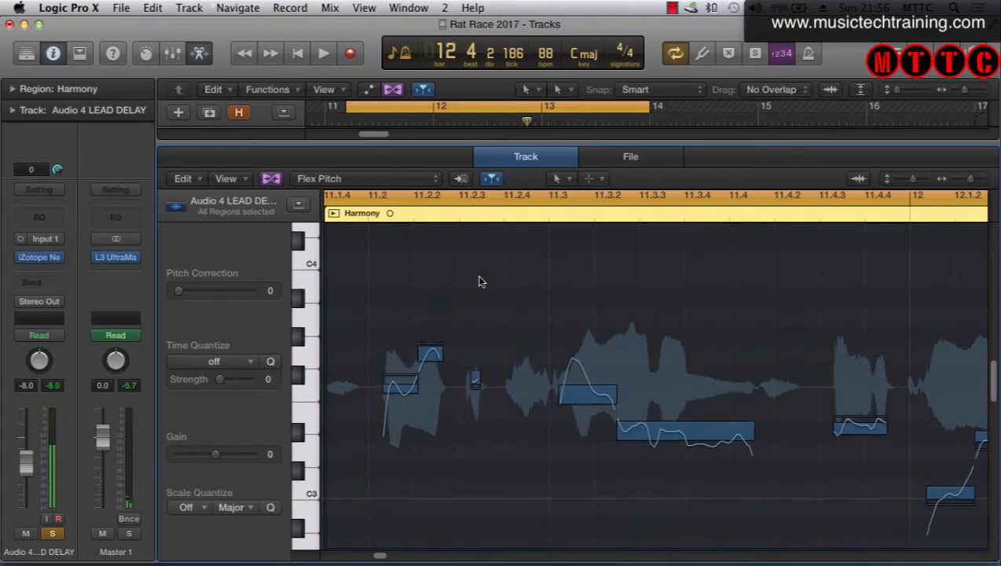
Lower the first two Harmony notes in bar 12 to G2, auditioning the phrase along the way.
{"action": "left_click", "coordinate": [347, 458]}
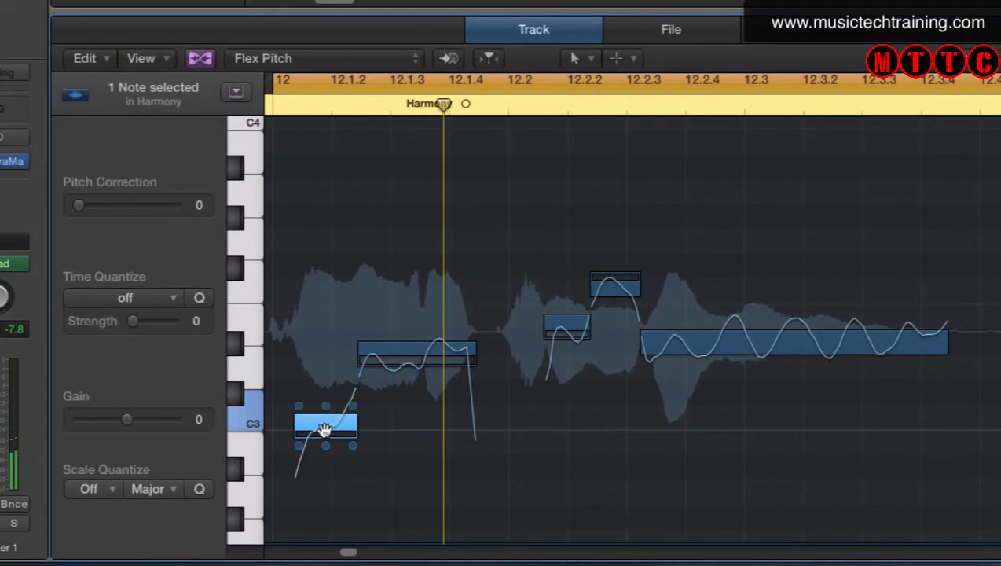
{"action": "key", "text": "space"}
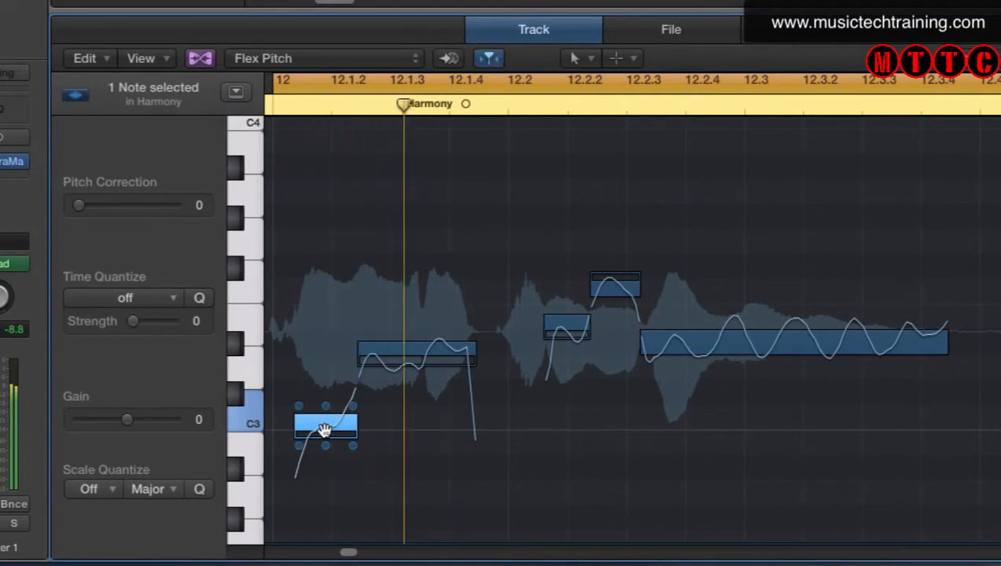
{"action": "left_click", "coordinate": [323, 429]}
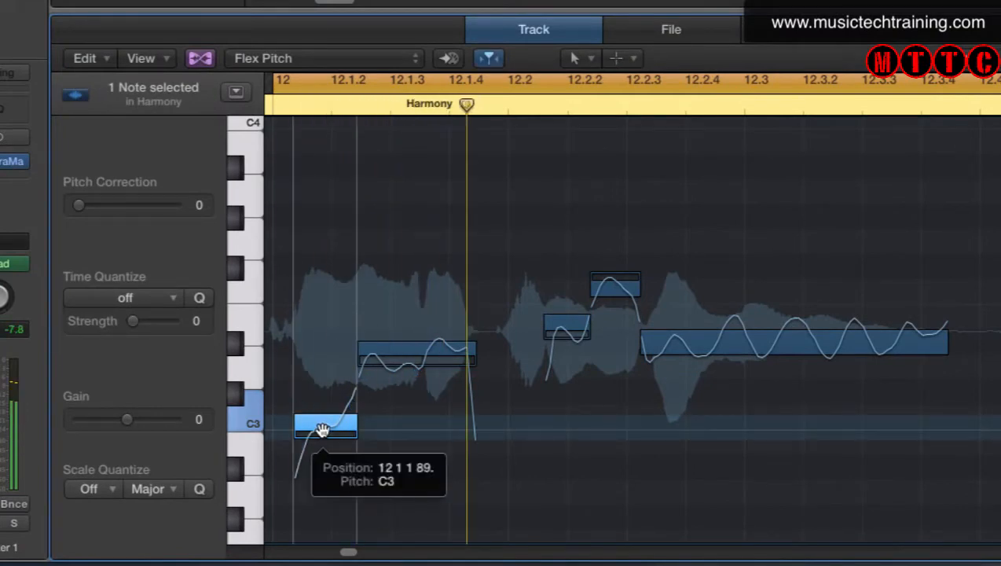
{"action": "left_click_drag", "start_coordinate": [322, 429], "coordinate": [318, 554]}
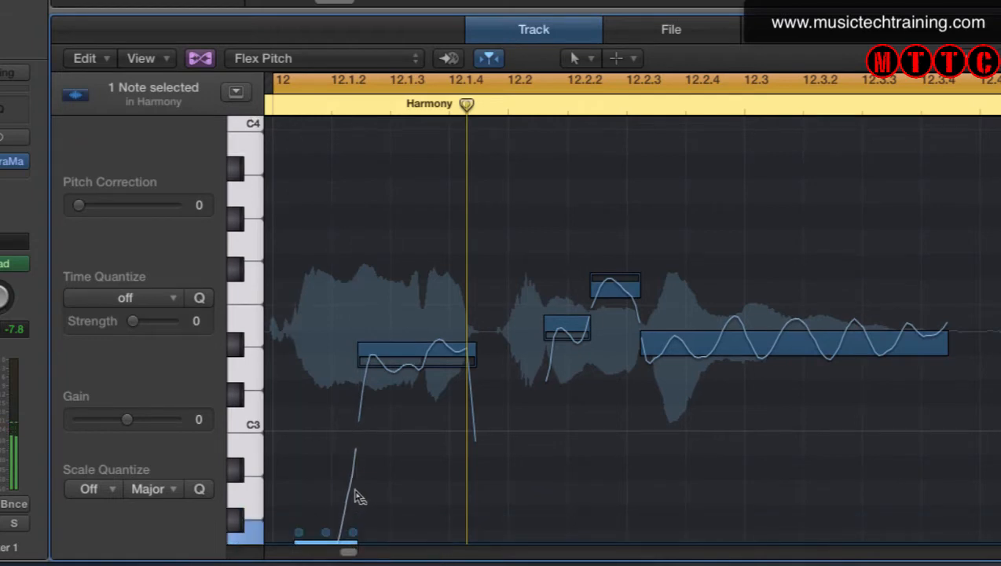
{"action": "scroll", "coordinate": [355, 492], "scroll_direction": "down", "scroll_amount": 5}
{"action": "left_click", "coordinate": [324, 402]}
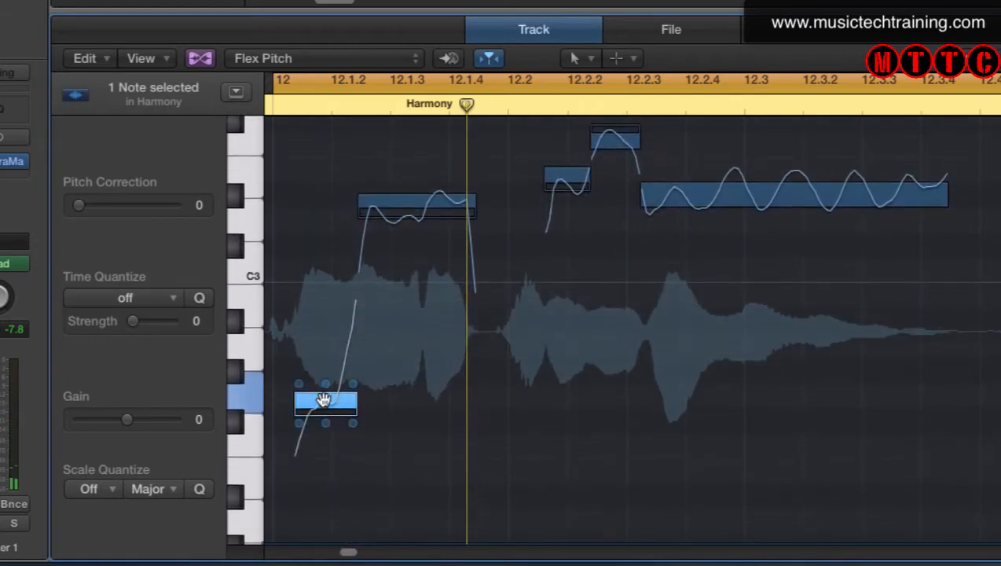
{"action": "left_click", "coordinate": [414, 202]}
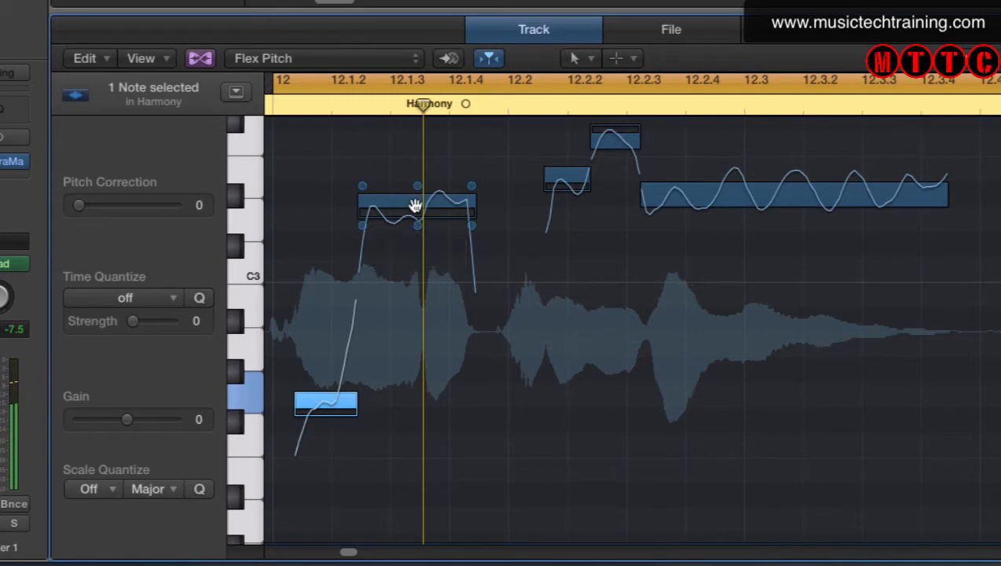
{"action": "left_click_drag", "start_coordinate": [414, 205], "coordinate": [416, 405]}
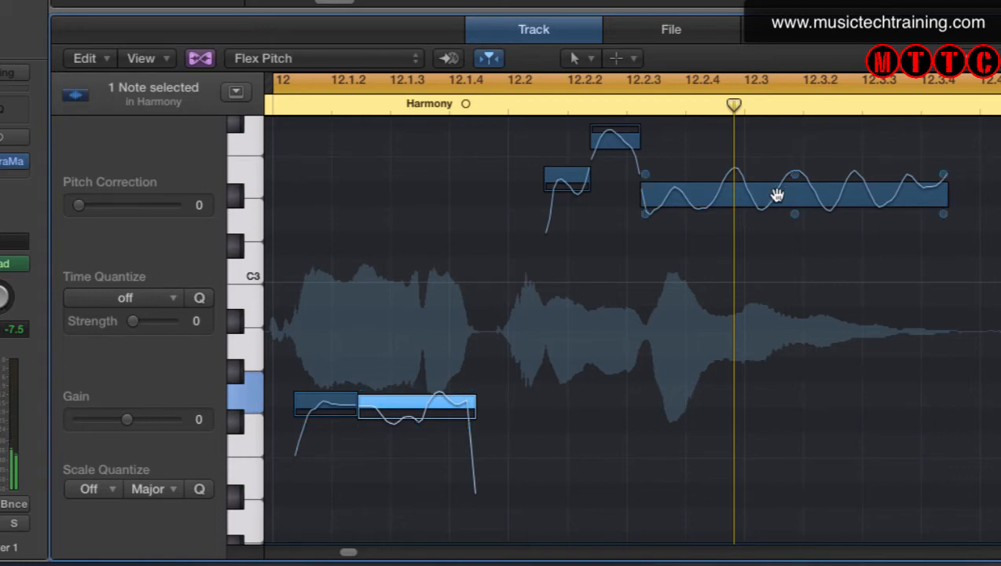
Lower the long held Harmony note starting at 12.2.3 to G#2 and play the phrase.
{"action": "left_click", "coordinate": [740, 196]}
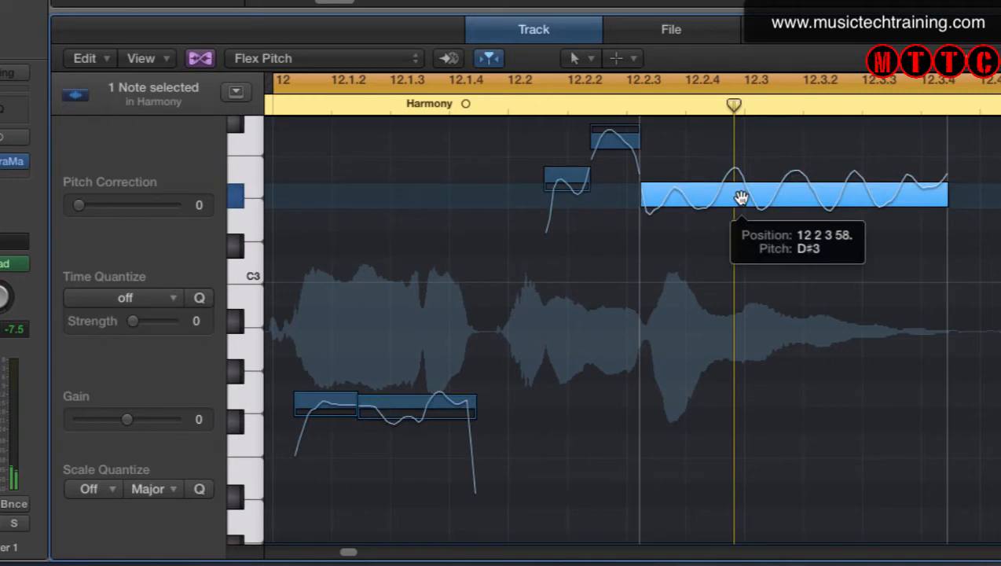
{"action": "left_click_drag", "start_coordinate": [741, 198], "coordinate": [745, 382]}
{"action": "key", "text": "space"}
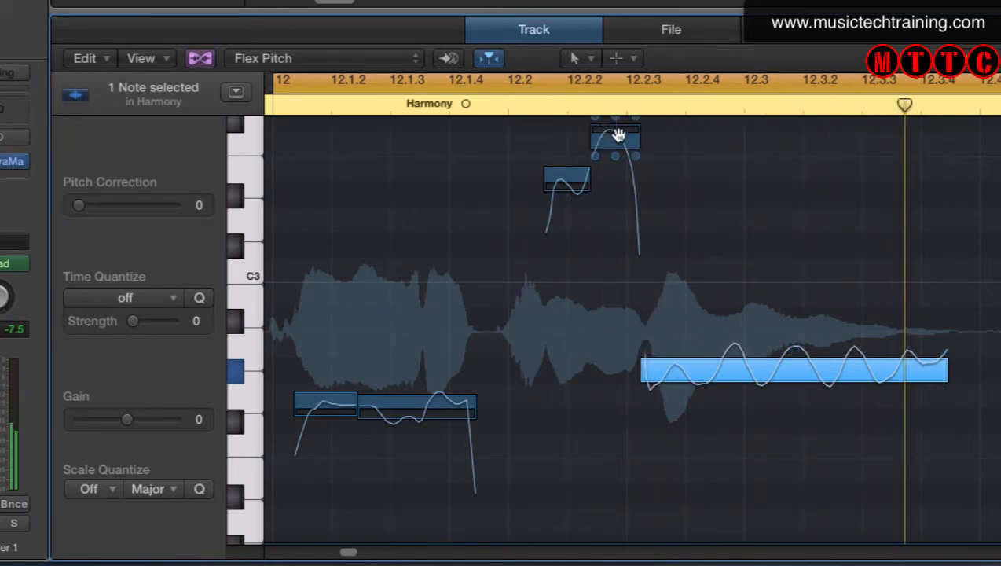
Lower the two short notes before the long held note to B2 and A#2, and play the phrase.
{"action": "left_click_drag", "start_coordinate": [618, 135], "coordinate": [614, 319]}
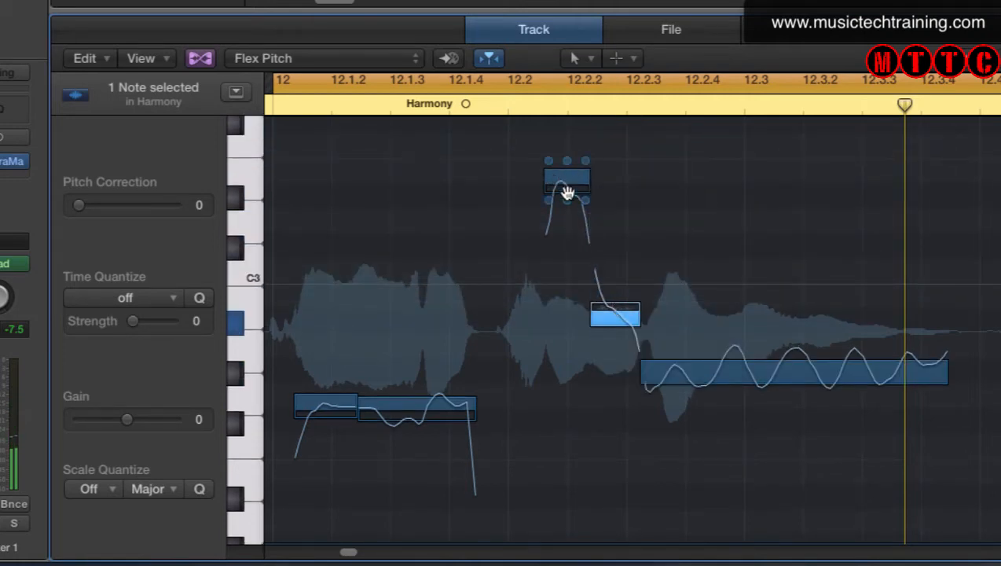
{"action": "left_click_drag", "start_coordinate": [567, 189], "coordinate": [558, 320]}
{"action": "key", "text": "space"}
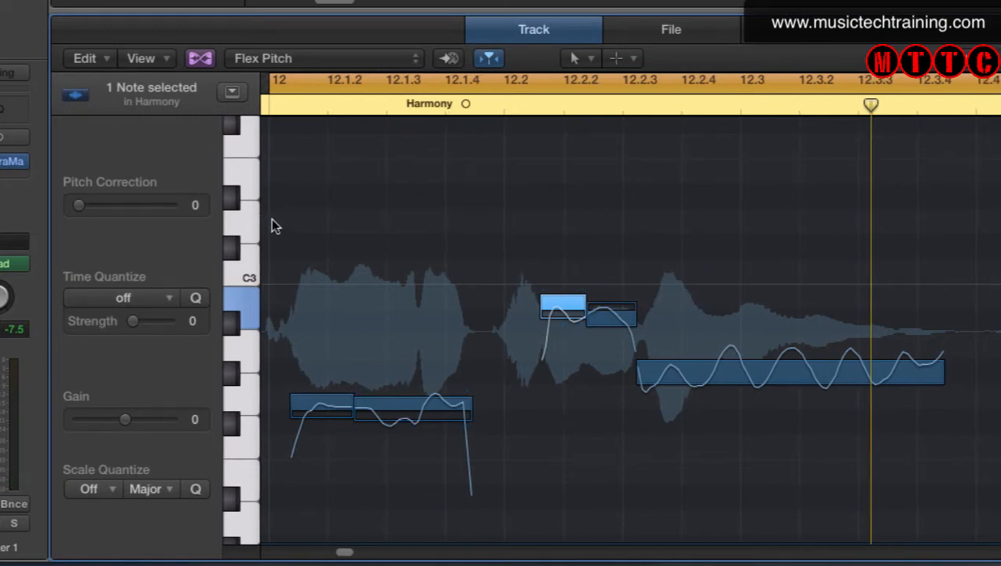
Set all five Harmony notes in bar 12 to perfect pitch and play back the phrase.
{"action": "left_click_drag", "start_coordinate": [269, 216], "coordinate": [789, 512]}
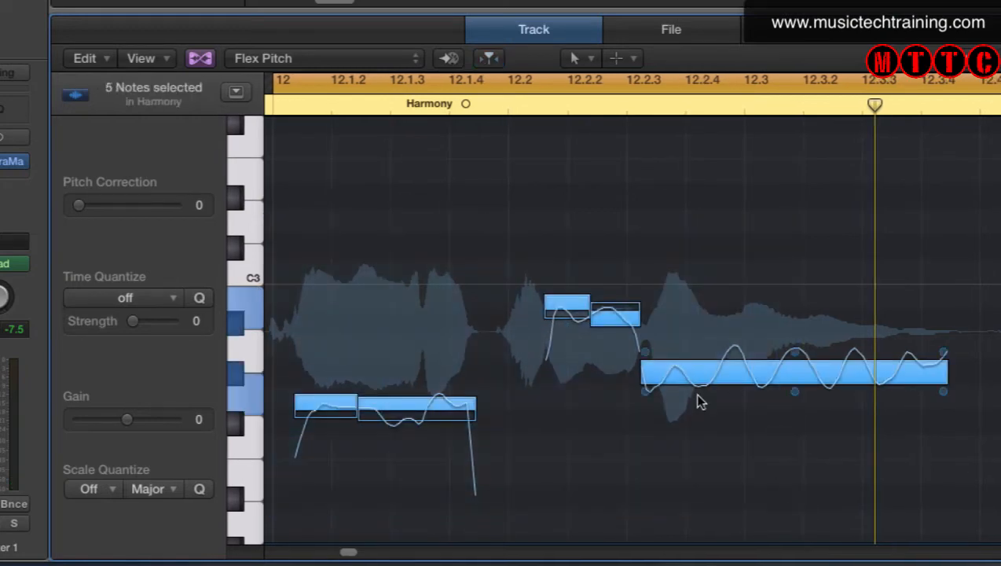
{"action": "mouse_move", "coordinate": [387, 417]}
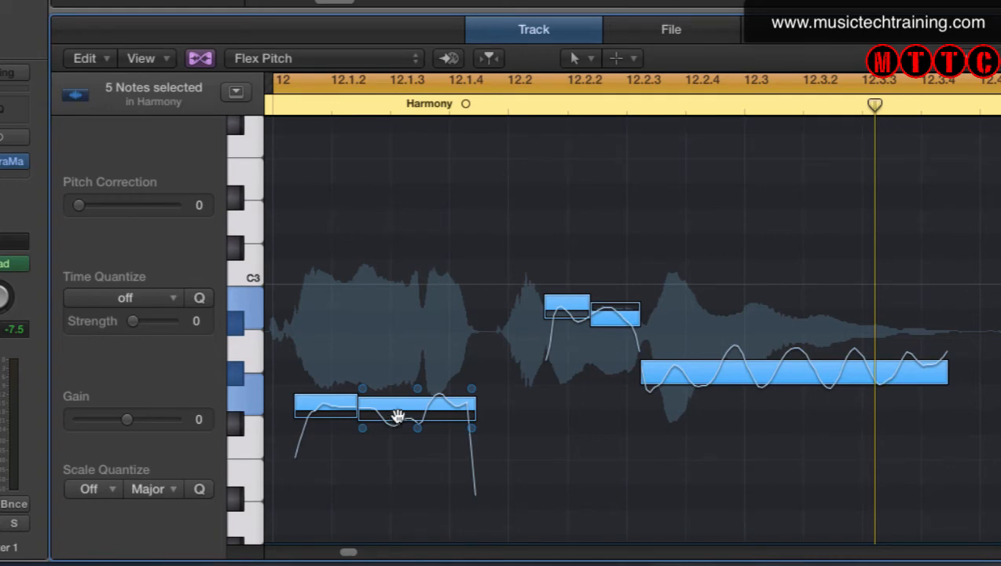
{"action": "right_click", "coordinate": [397, 417]}
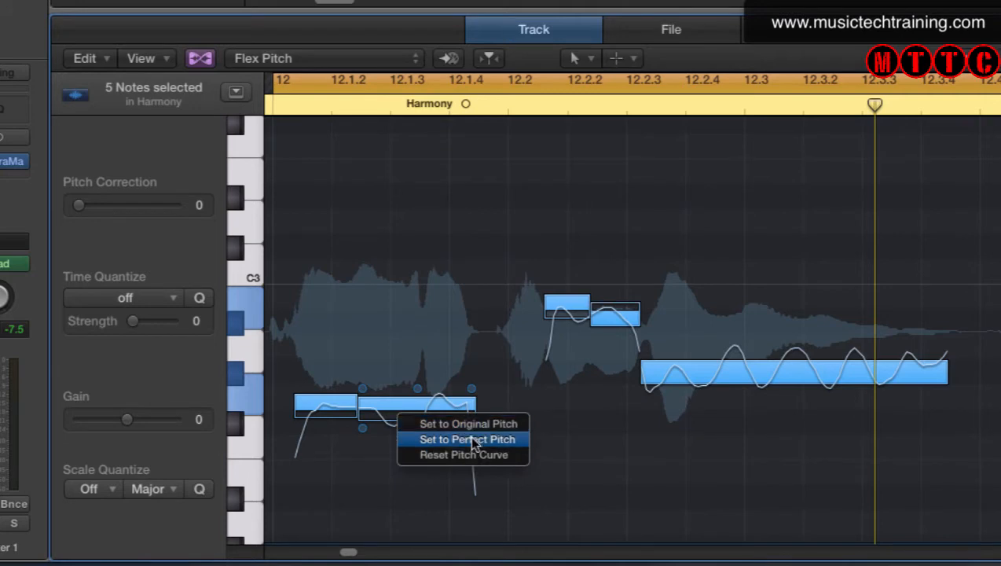
{"action": "left_click", "coordinate": [469, 435]}
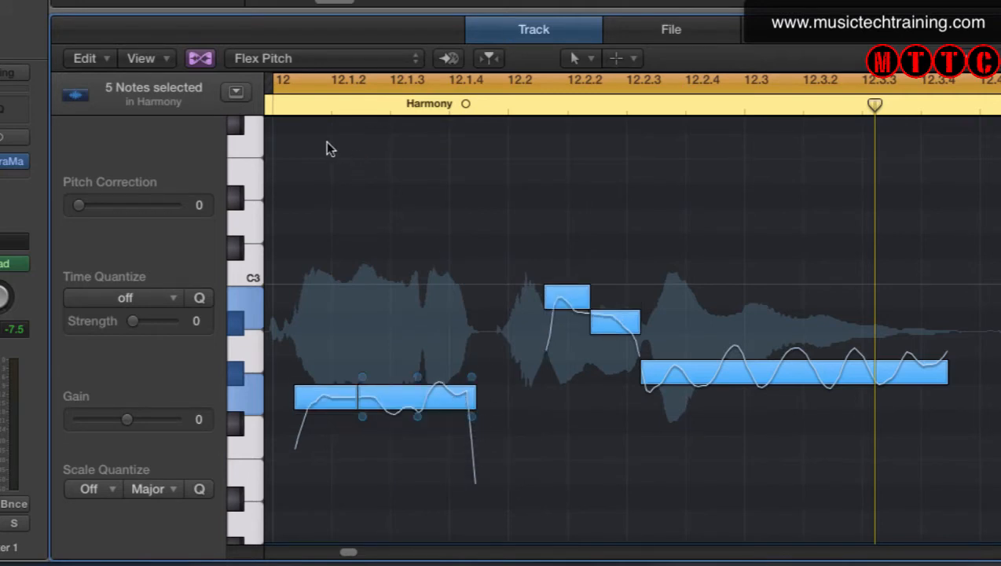
{"action": "key", "text": "space"}
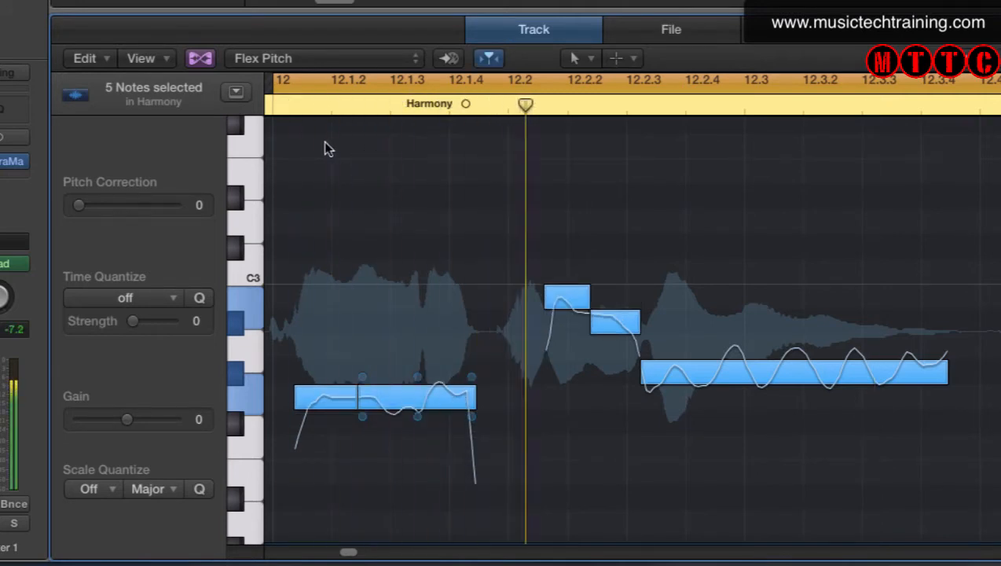
{"action": "key", "text": "space"}
Lower the B2 note just after beat 12.2 to A#2 and audition the phrase.
{"action": "left_click", "coordinate": [563, 379]}
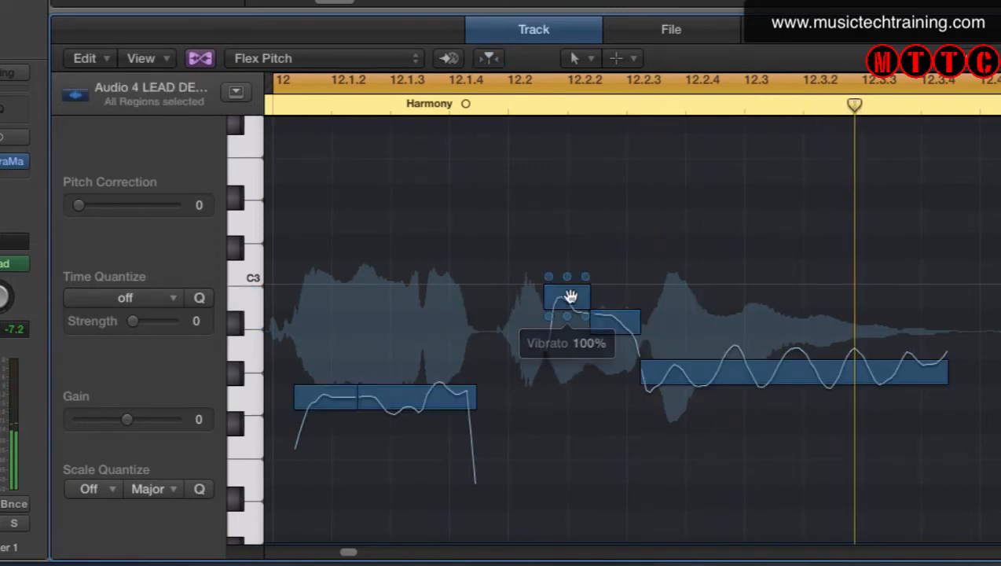
{"action": "left_click", "coordinate": [568, 298]}
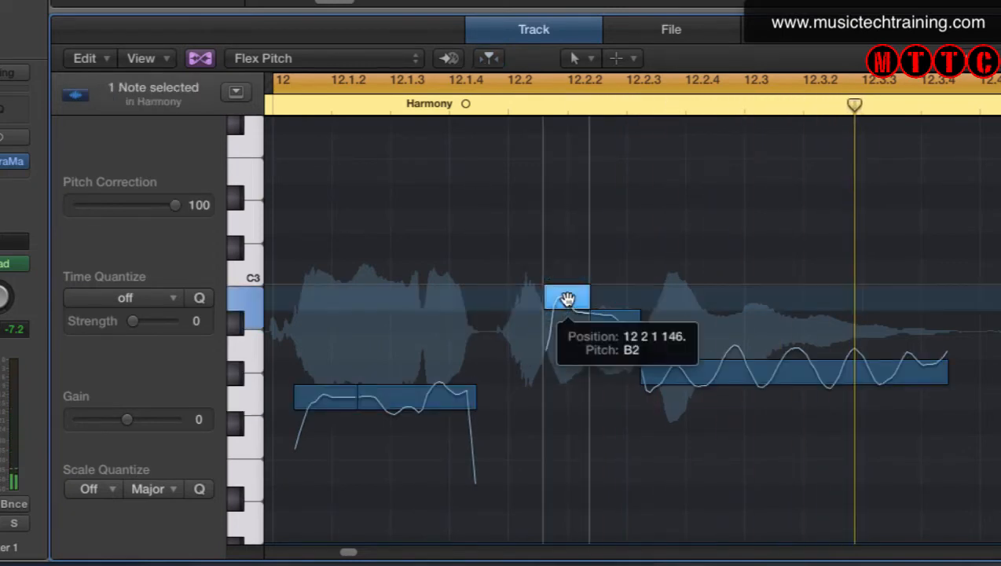
{"action": "left_click_drag", "start_coordinate": [567, 298], "coordinate": [553, 330]}
{"action": "key", "text": "space"}
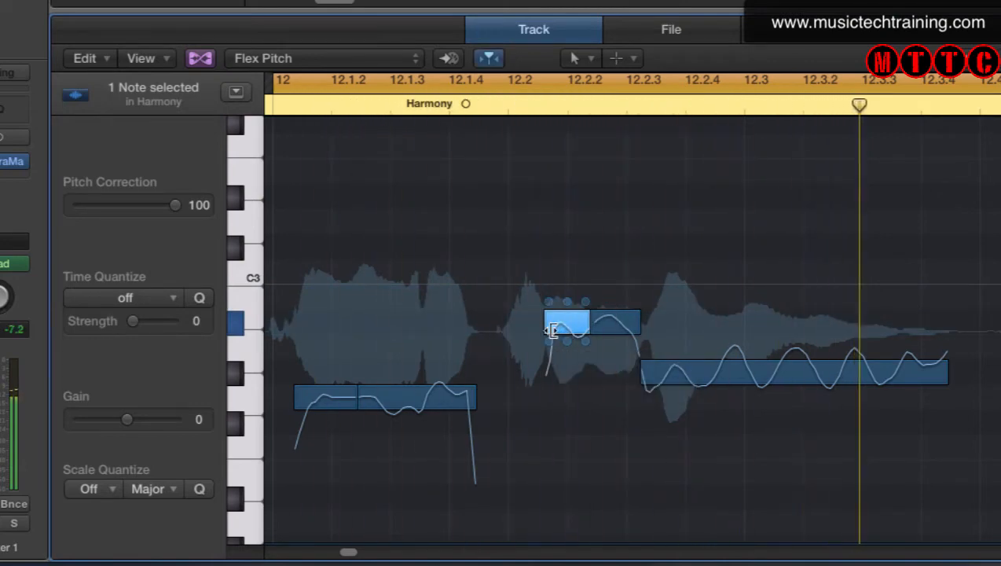
{"action": "key", "text": "space"}
{"action": "key", "text": "space"}
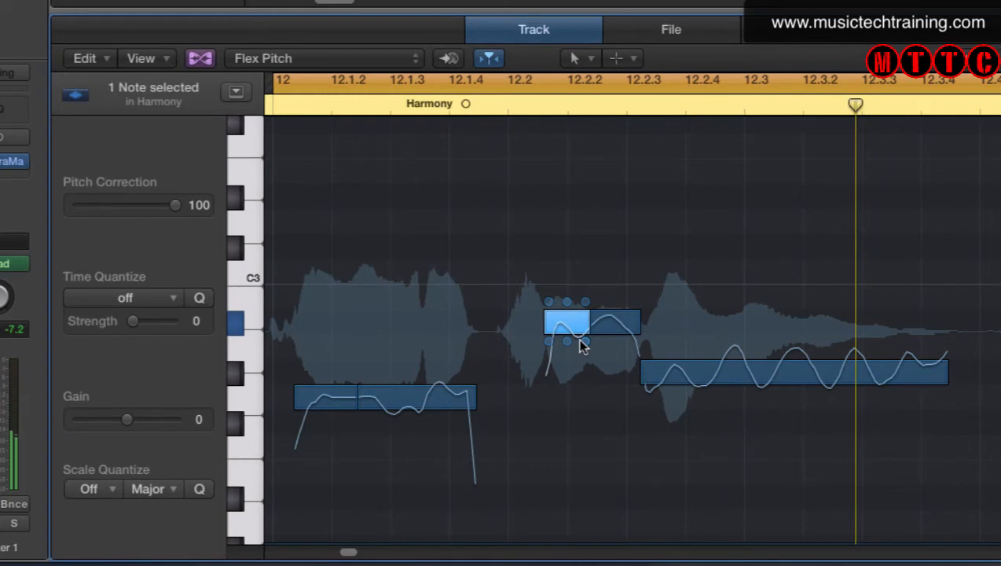
{"action": "key", "text": "space"}
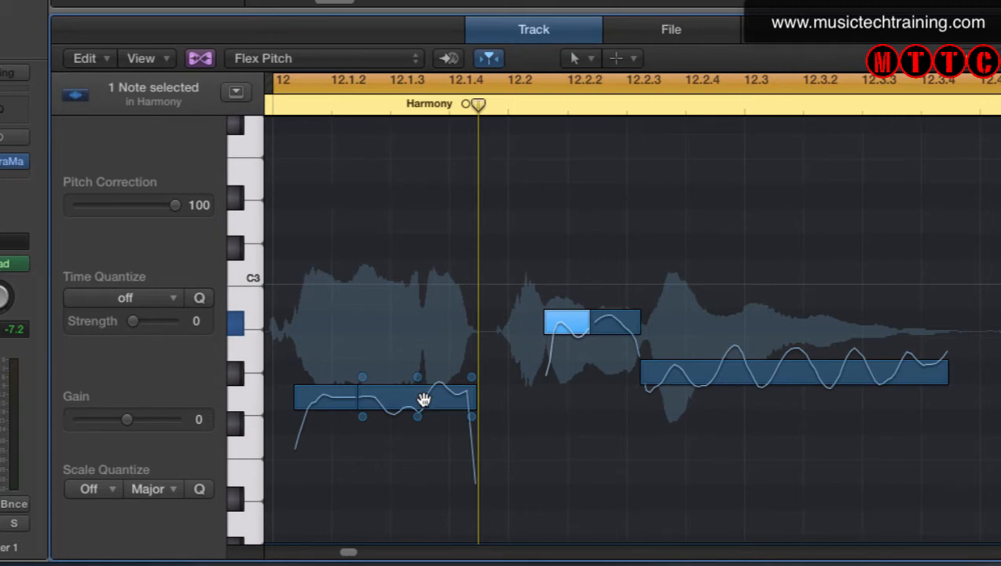
Split the second note of bar 12 between 12.1.3 and 12.1.4 with the Scissors Tool and play the phrase.
{"action": "key", "text": "t"}
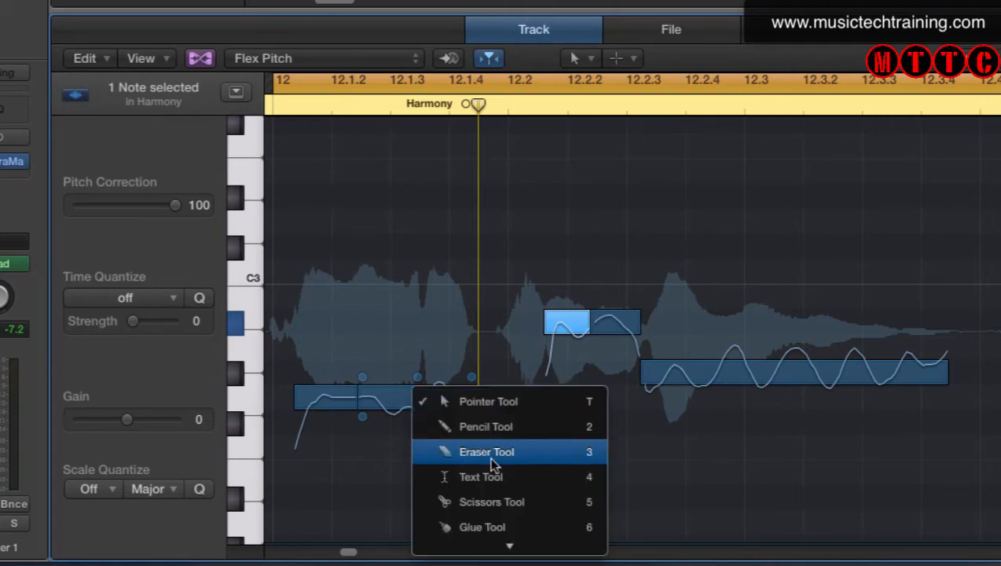
{"action": "left_click", "coordinate": [492, 504]}
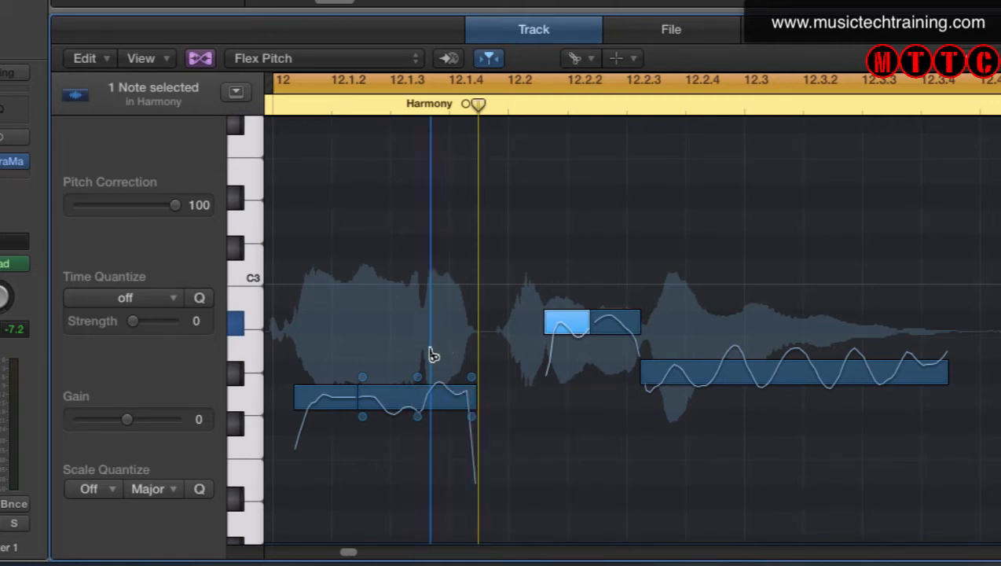
{"action": "left_click", "coordinate": [424, 356]}
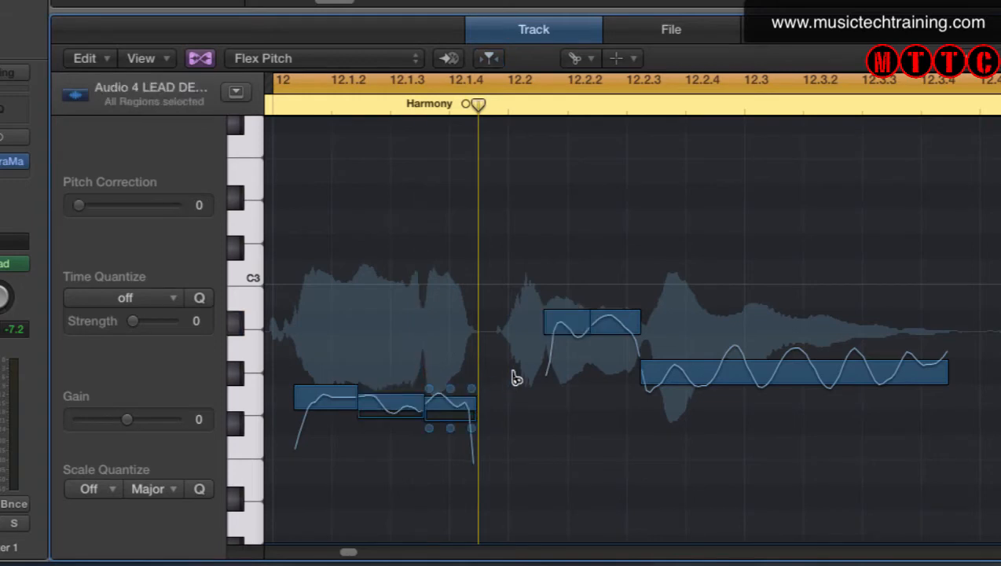
{"action": "key", "text": "space"}
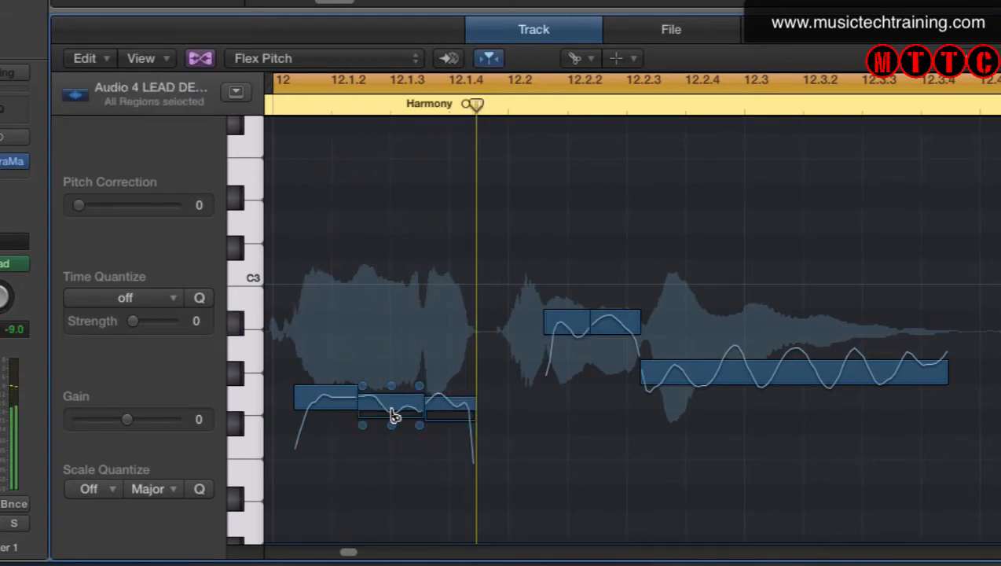
Return to the Pointer Tool and raise the split-off end of the second note to G#2.
{"action": "key", "text": "t"}
{"action": "left_click", "coordinate": [436, 410]}
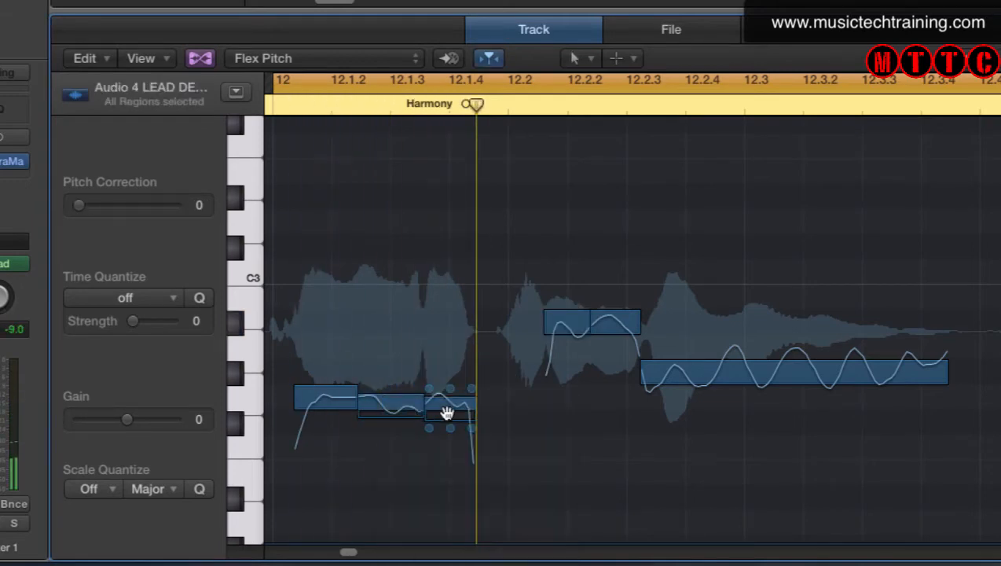
{"action": "left_click", "coordinate": [446, 401]}
{"action": "left_click_drag", "start_coordinate": [446, 401], "coordinate": [442, 375]}
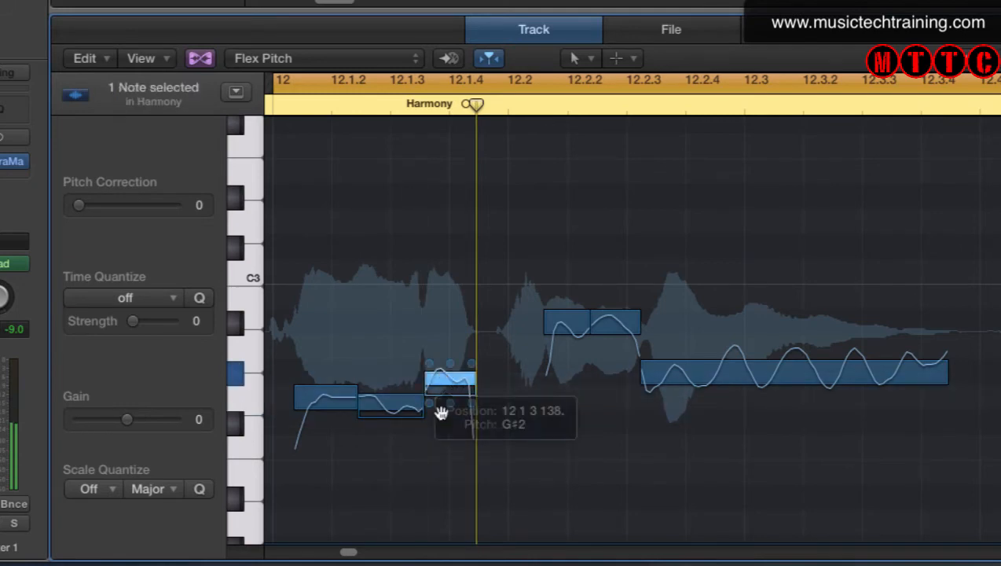
Set the first three Harmony notes in bar 12 to perfect pitch and play back the phrase.
{"action": "key", "text": "space"}
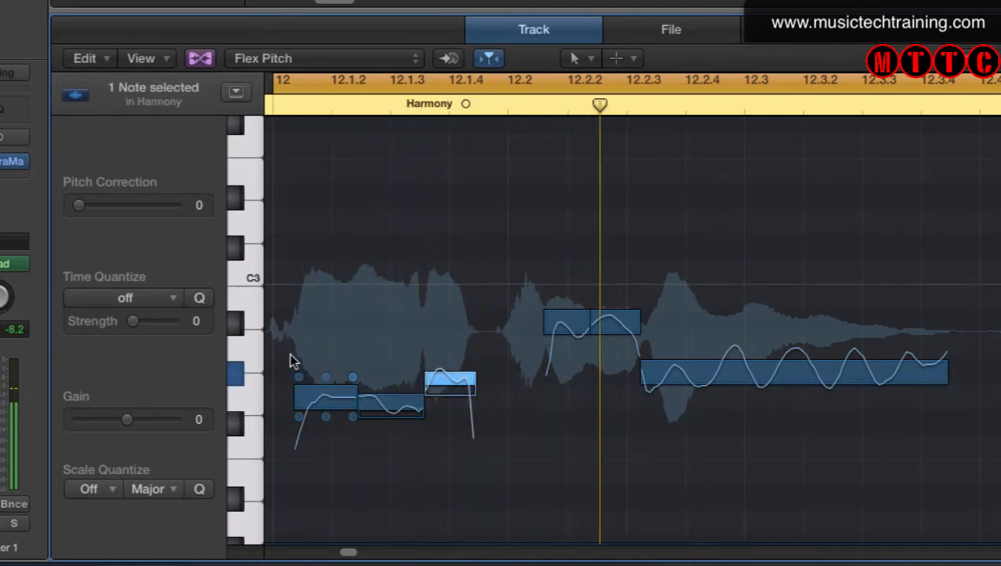
{"action": "left_click_drag", "start_coordinate": [289, 355], "coordinate": [497, 461]}
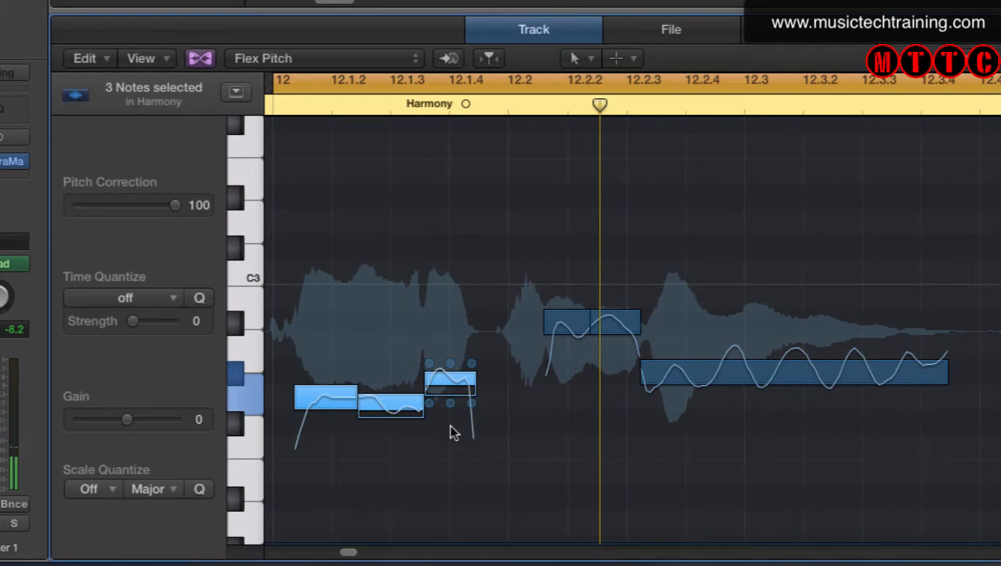
{"action": "mouse_move", "coordinate": [449, 417]}
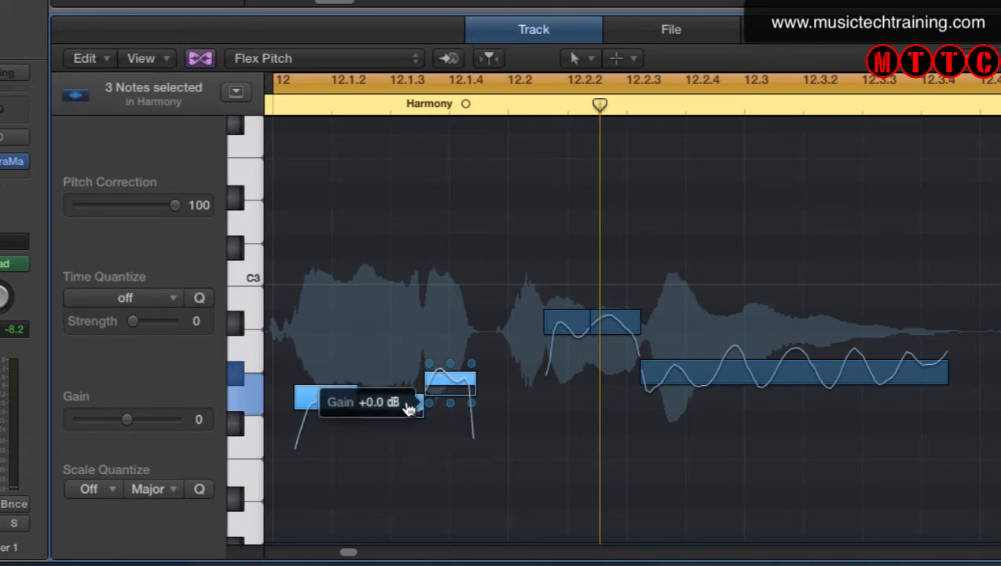
{"action": "right_click", "coordinate": [446, 380]}
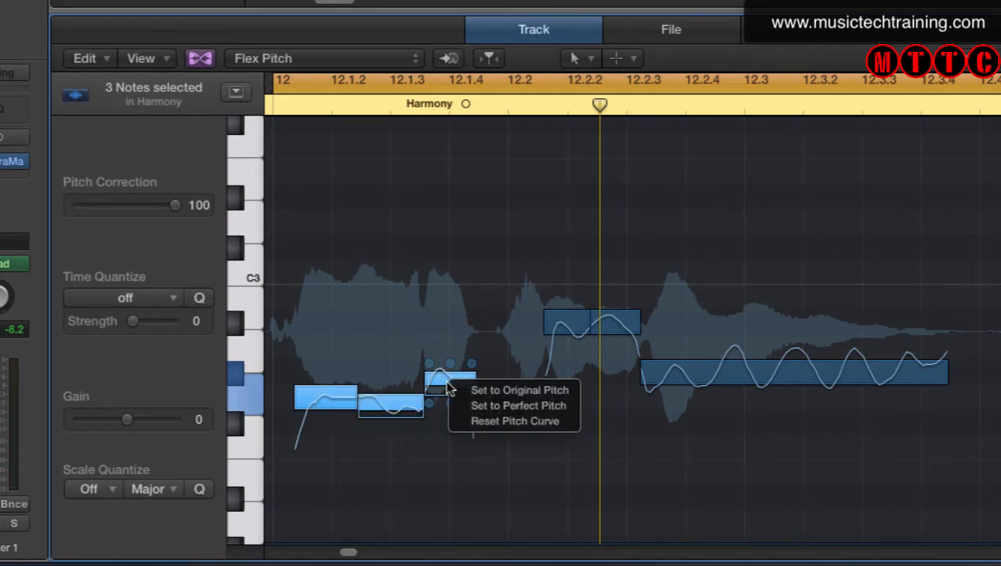
{"action": "left_click", "coordinate": [511, 407]}
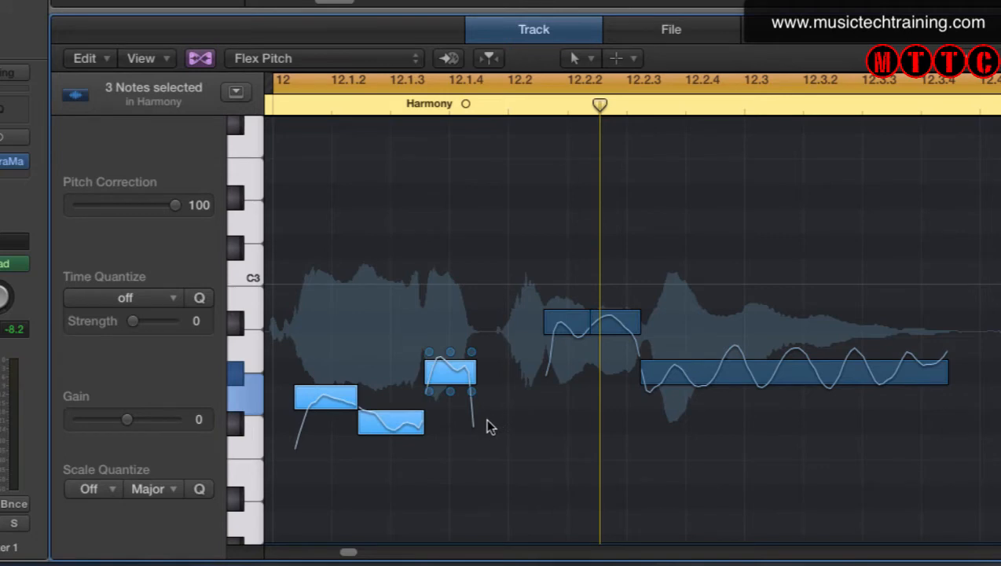
{"action": "key", "text": "space"}
{"action": "key", "text": "space"}
Raise only the second note of bar 12 to G2, level with the first note, and audition the phrase.
{"action": "left_click", "coordinate": [398, 449]}
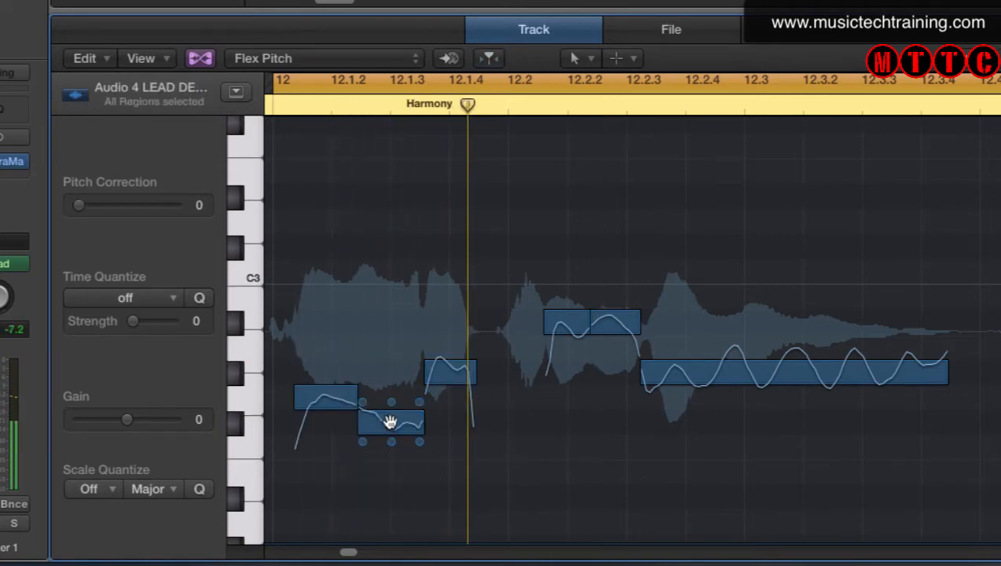
{"action": "left_click_drag", "start_coordinate": [390, 422], "coordinate": [391, 396]}
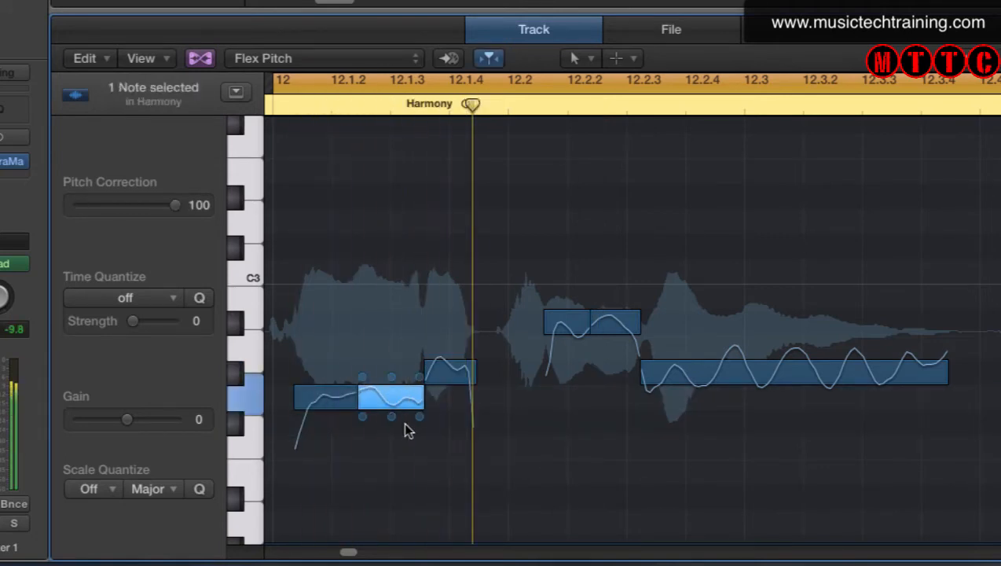
{"action": "key", "text": "space"}
{"action": "key", "text": "space"}
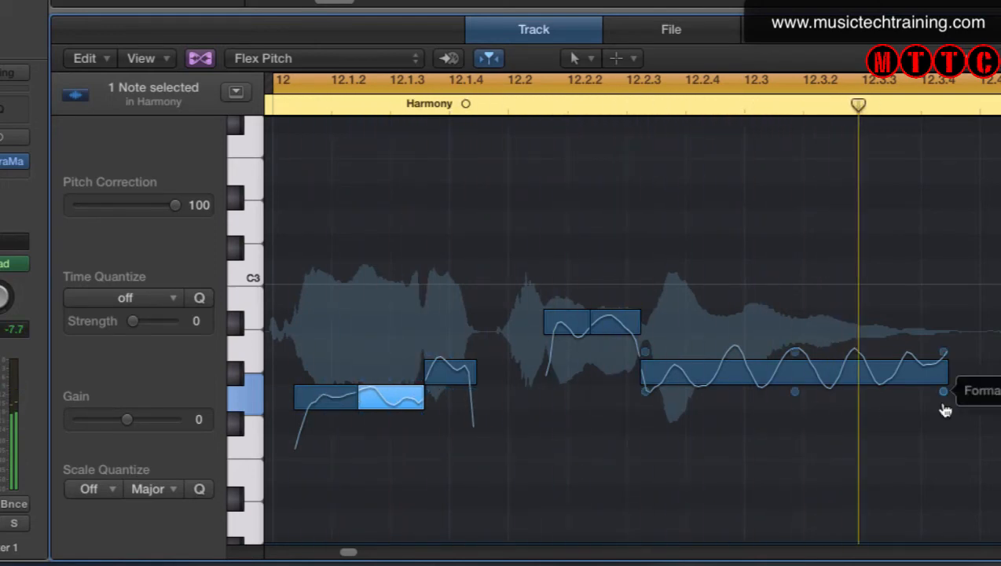
Reduce the vibrato of the long final note in bar 12 and play back the phrase.
{"action": "left_click", "coordinate": [796, 384]}
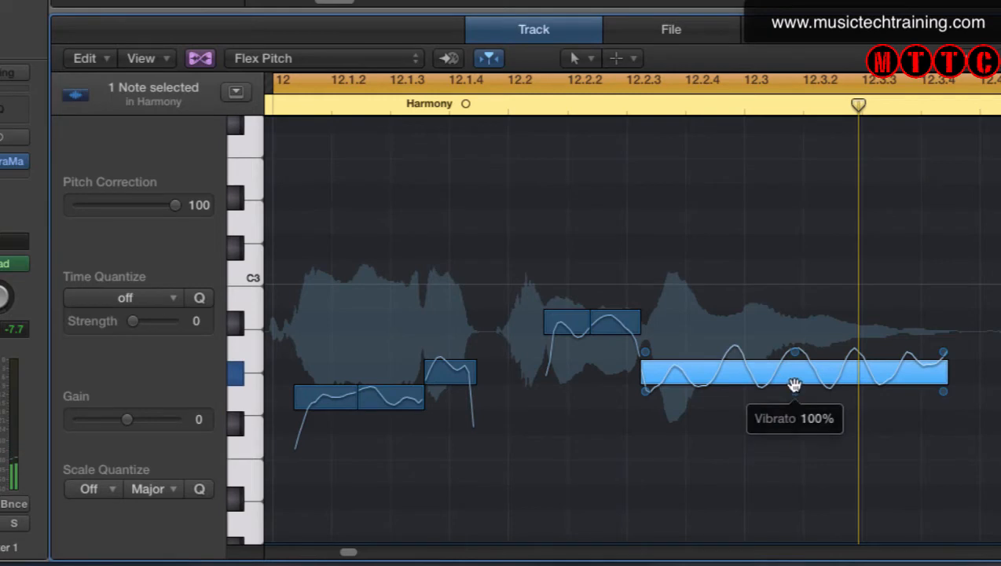
{"action": "left_click_drag", "start_coordinate": [795, 384], "coordinate": [793, 402]}
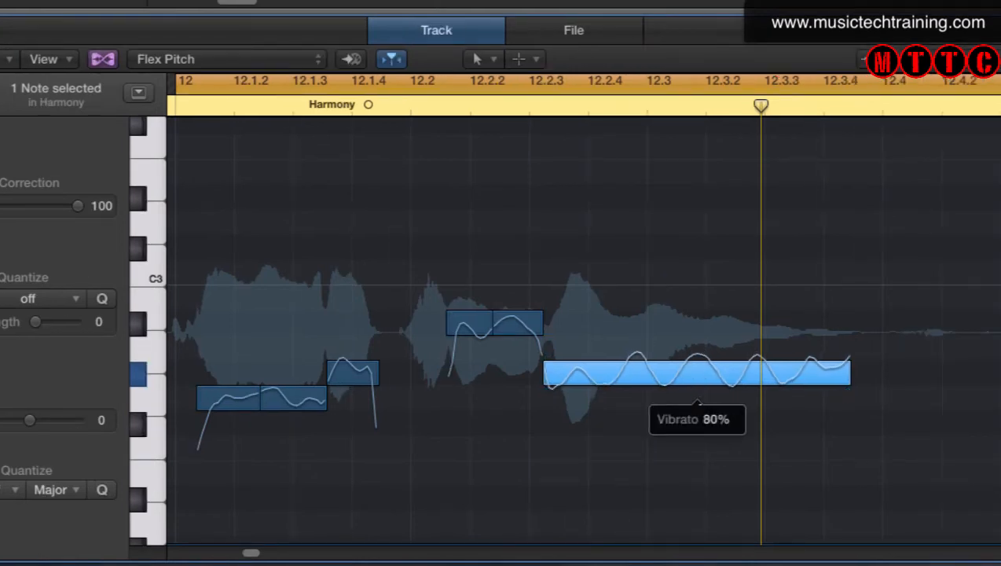
{"action": "mouse_move", "coordinate": [697, 402]}
{"action": "left_mouse_down"}
{"action": "mouse_move", "coordinate": [699, 416]}
{"action": "mouse_move", "coordinate": [697, 393]}
{"action": "mouse_move", "coordinate": [695, 406]}
{"action": "left_mouse_up"}
{"action": "key", "text": "space"}
{"action": "key", "text": "space"}
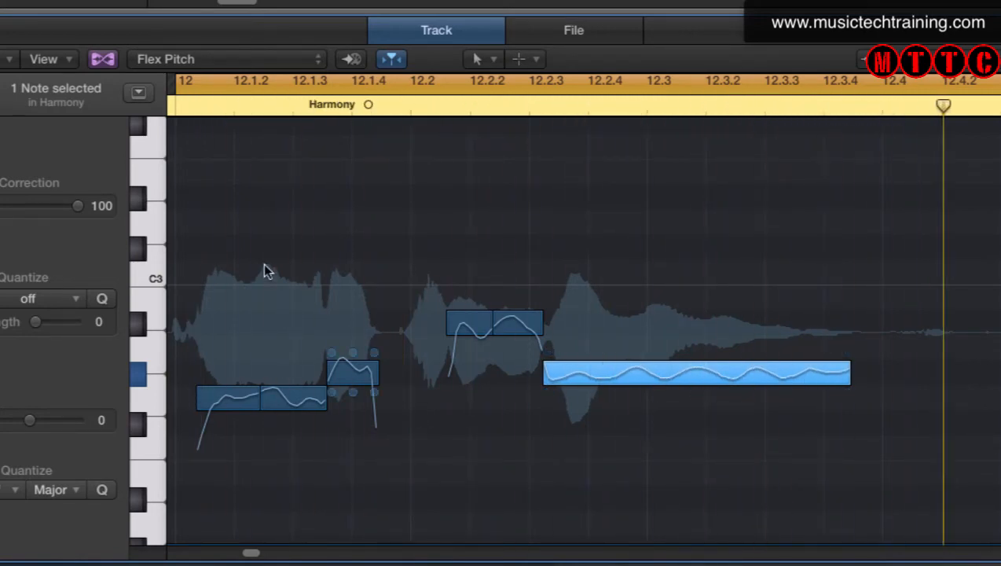
Lower the formant shift of all six notes in bar 12 to -209 and audition the phrase.
{"action": "left_click_drag", "start_coordinate": [181, 214], "coordinate": [884, 509]}
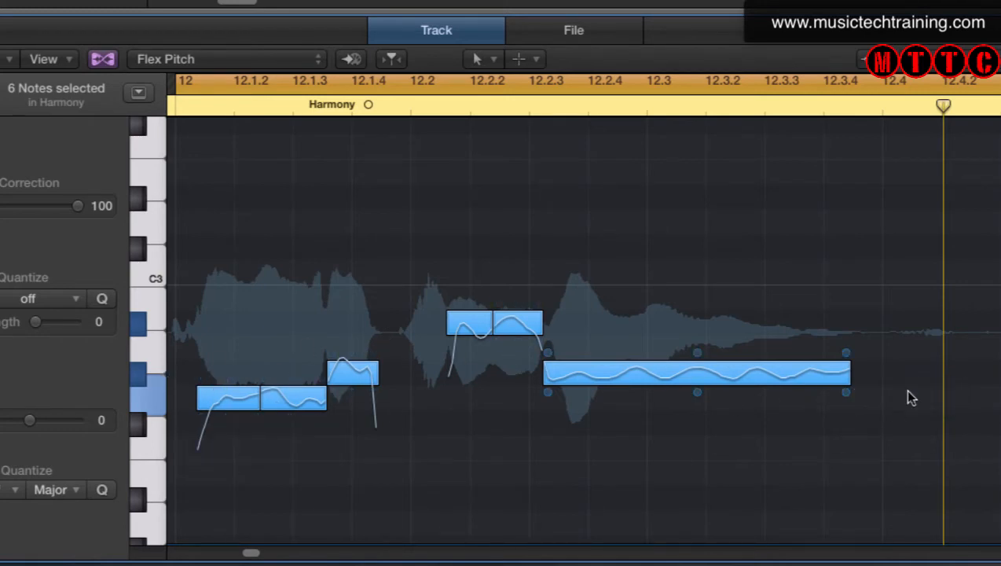
{"action": "left_click_drag", "start_coordinate": [848, 398], "coordinate": [846, 465]}
{"action": "key", "text": "space"}
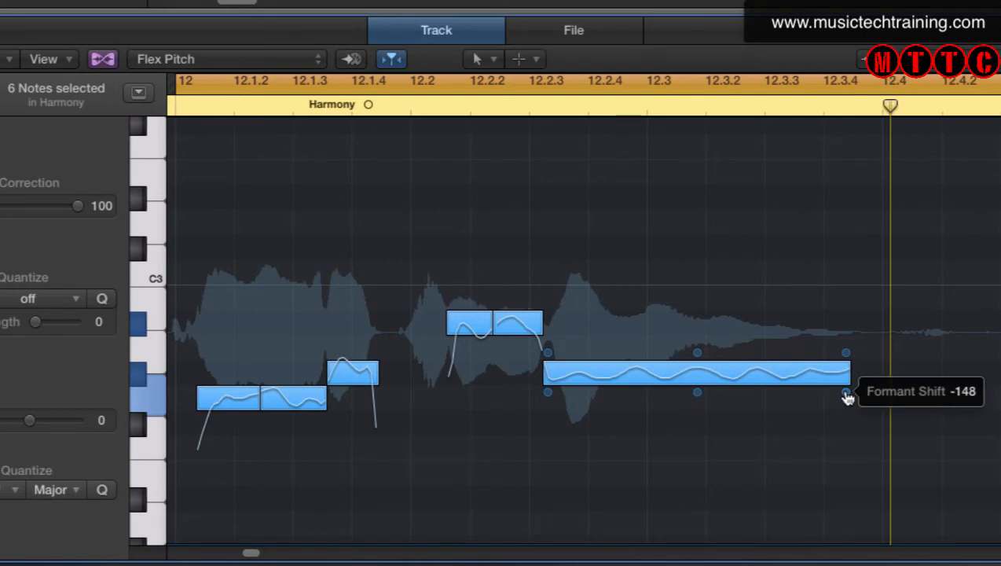
{"action": "left_click_drag", "start_coordinate": [847, 393], "coordinate": [840, 416]}
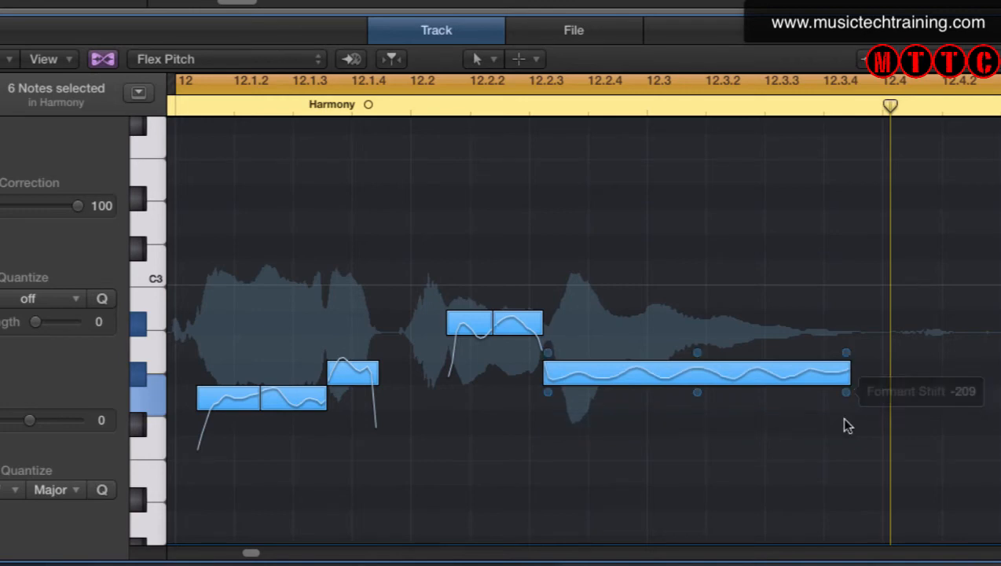
{"action": "key", "text": "space"}
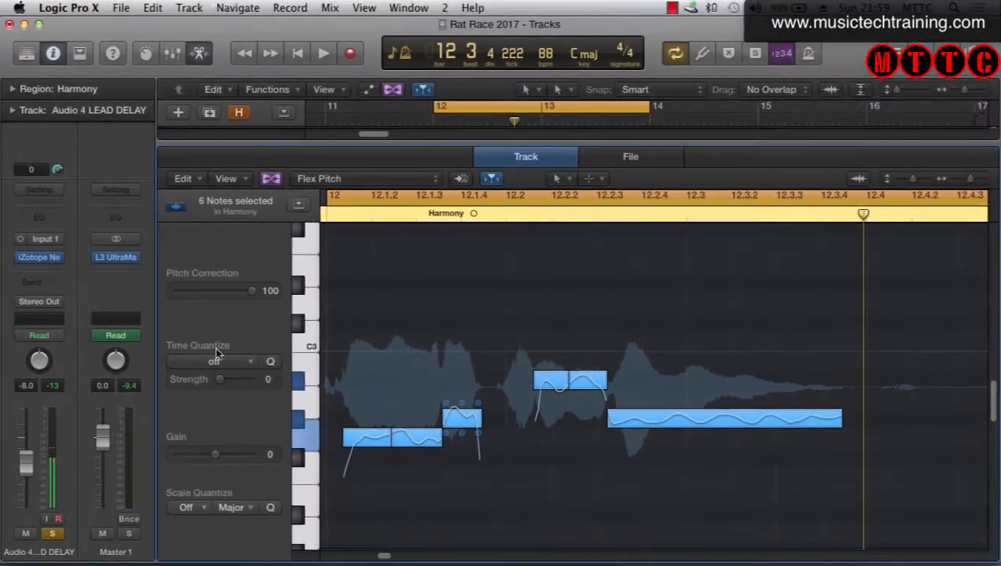
Close the Flex Pitch editor and lower the soloed Audio 4 LEAD DELAY track's volume to -19.5 dB during playback.
{"action": "key", "text": "e"}
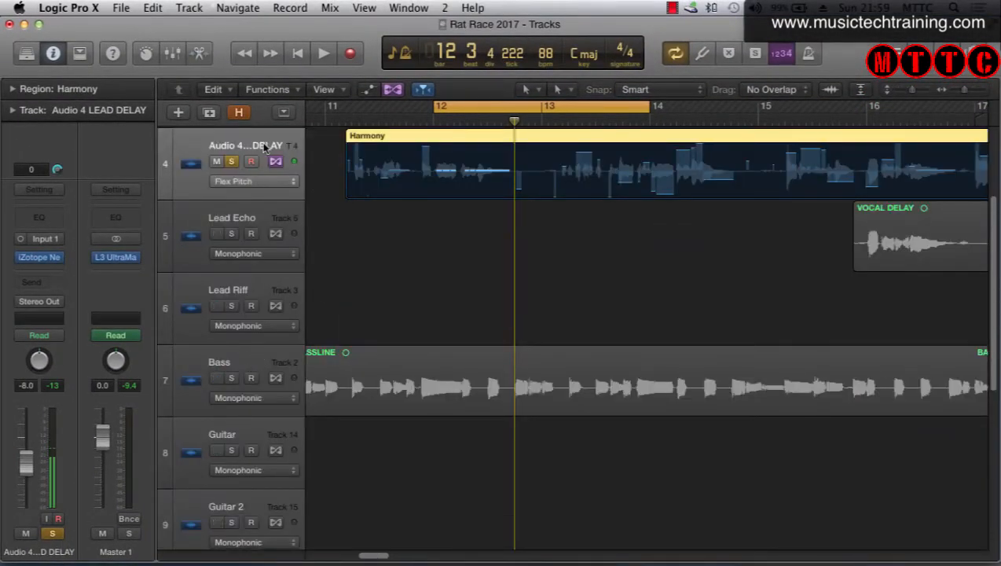
{"action": "scroll", "coordinate": [263, 147], "scroll_direction": "up", "scroll_amount": 1}
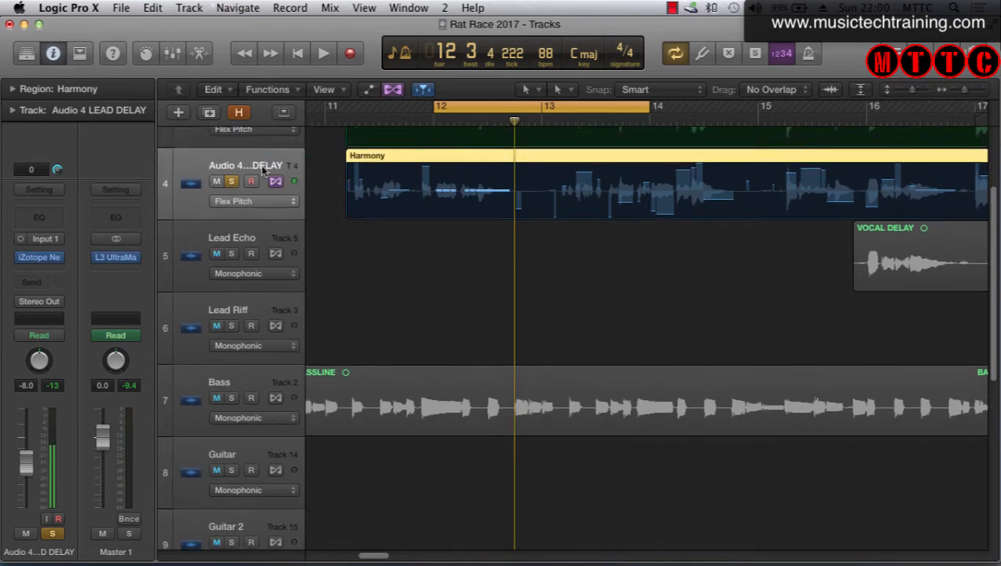
{"action": "left_click_drag", "start_coordinate": [27, 463], "coordinate": [30, 487]}
{"action": "key", "text": "space"}
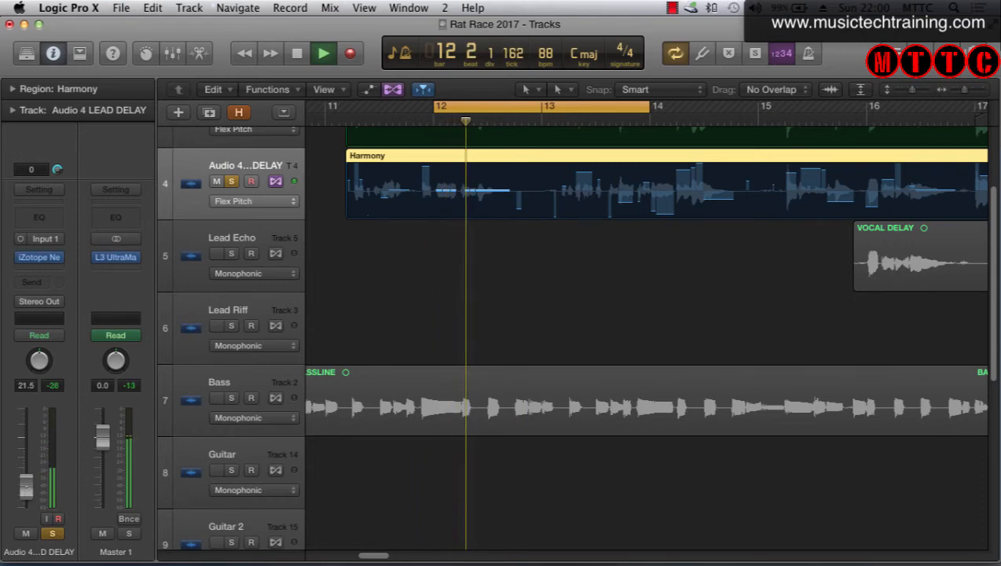
{"action": "key", "text": "space"}
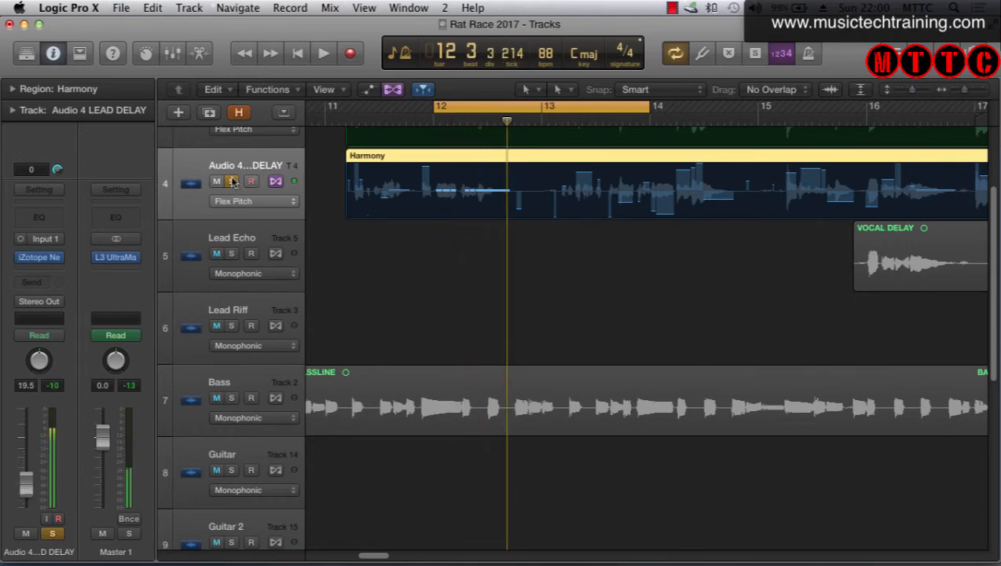
Unsolo the Audio 4 LEAD DELAY track and raise its volume to -14.8 dB while auditioning the full mix.
{"action": "left_click", "coordinate": [232, 182]}
{"action": "key", "text": "space"}
{"action": "key", "text": "space"}
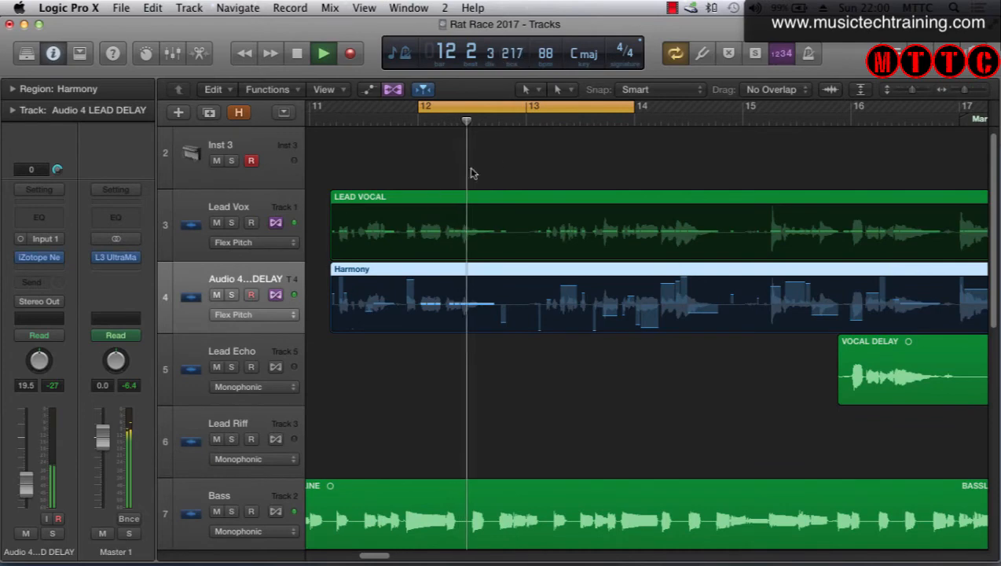
{"action": "key", "text": "space"}
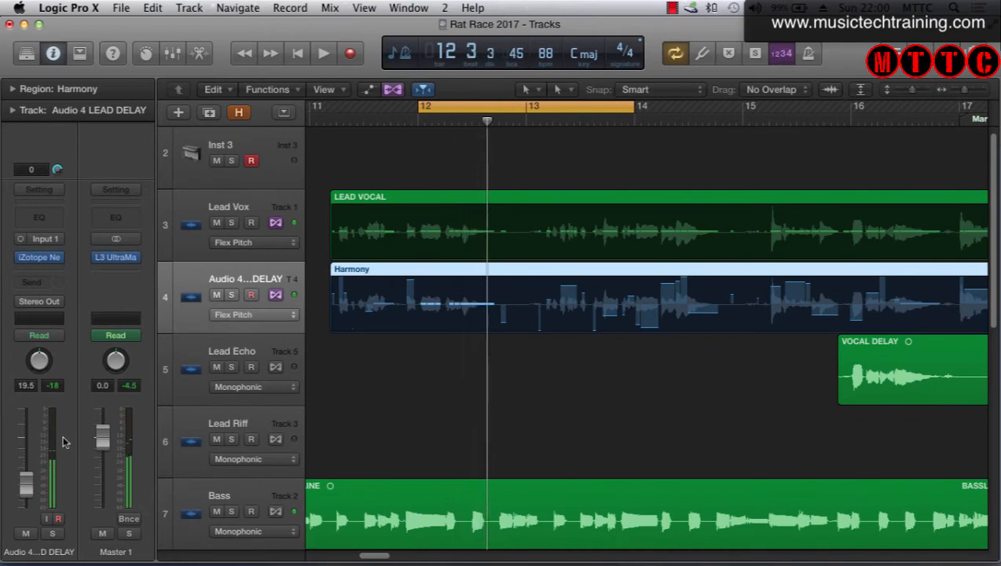
{"action": "left_click_drag", "start_coordinate": [24, 488], "coordinate": [24, 481]}
{"action": "key", "text": "space"}
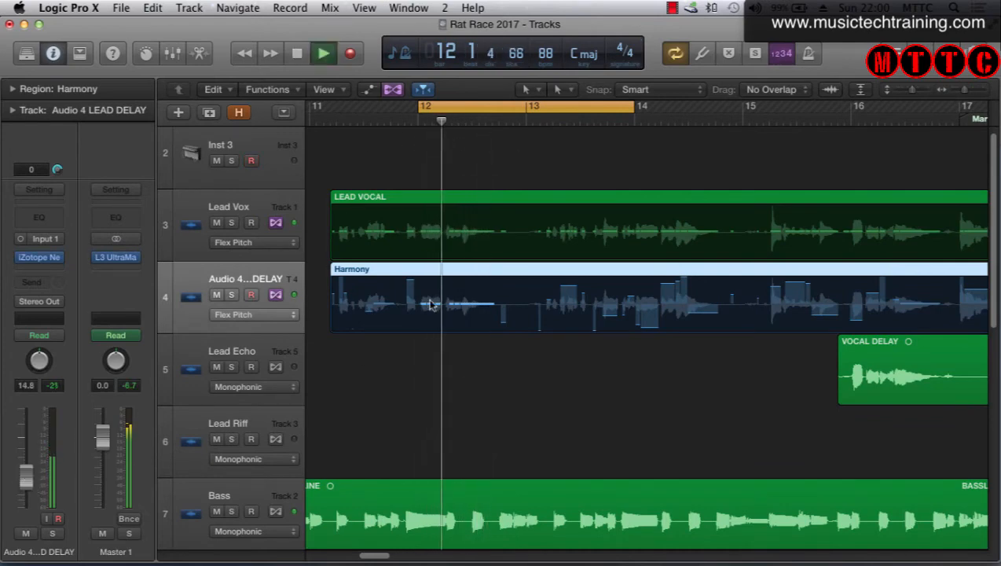
{"action": "key", "text": "space"}
Play the full mix from bar 11 and through bar 12 to judge the harmony's level against the lead vocal.
{"action": "key", "text": "comma"}
{"action": "key", "text": "space"}
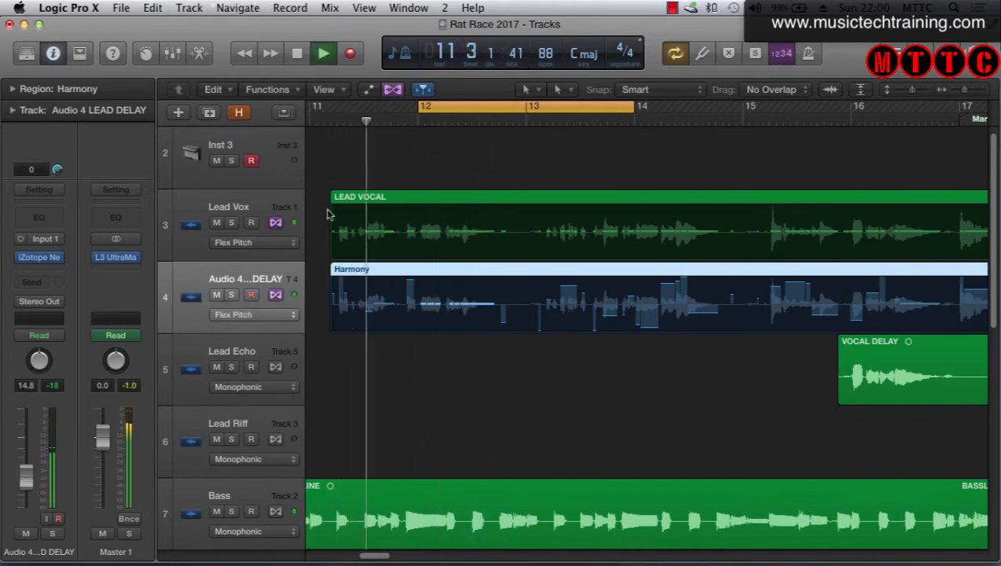
{"action": "key", "text": "space"}
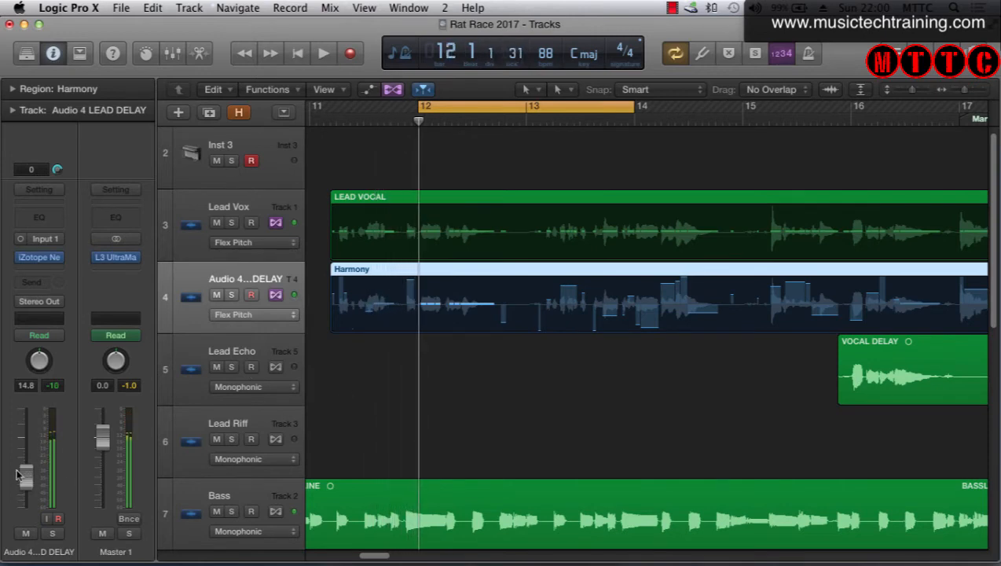
{"action": "key", "text": "space"}
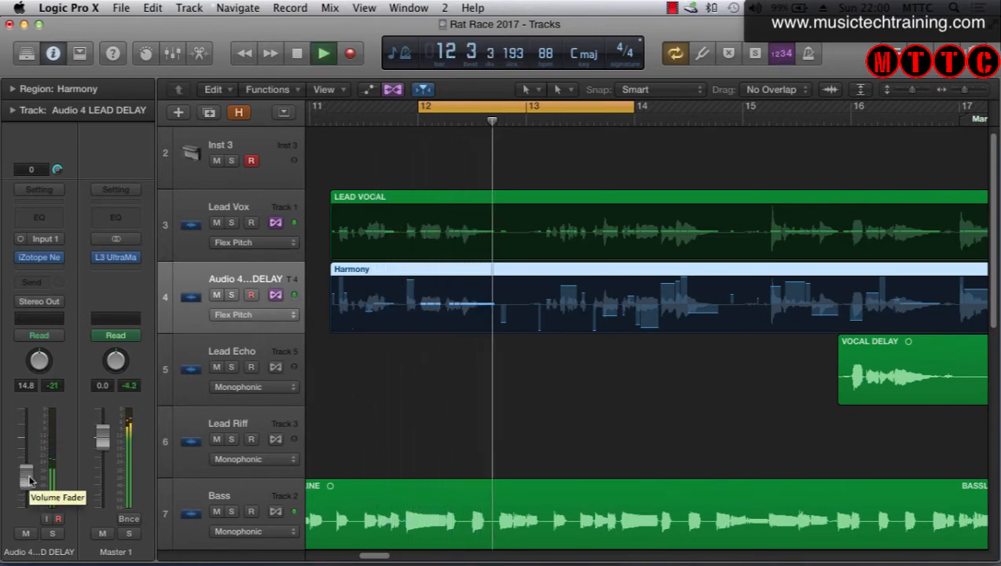
{"action": "key", "text": "space"}
{"action": "left_click", "coordinate": [406, 163]}
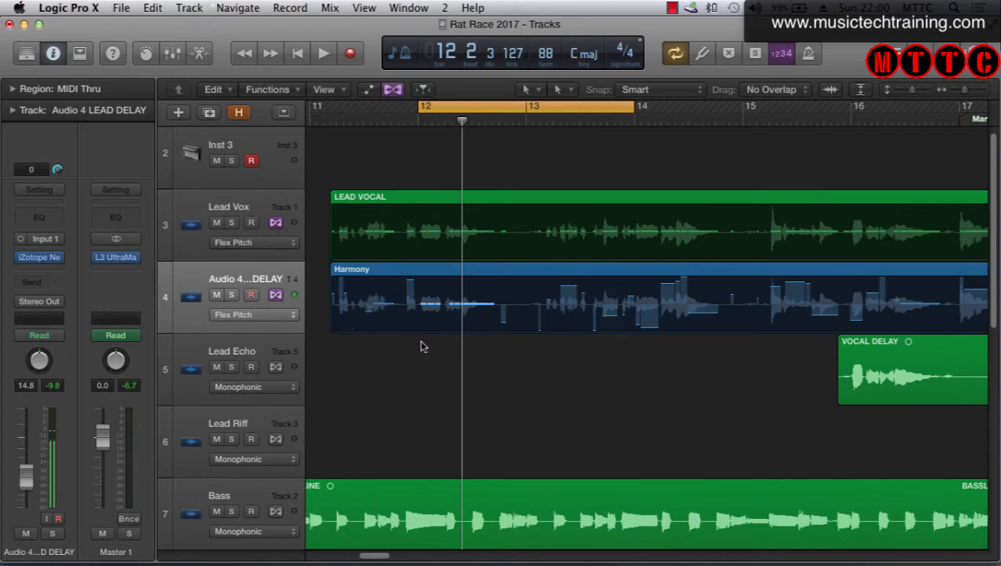
{"action": "key", "text": "space"}
{"action": "key", "text": "space"}
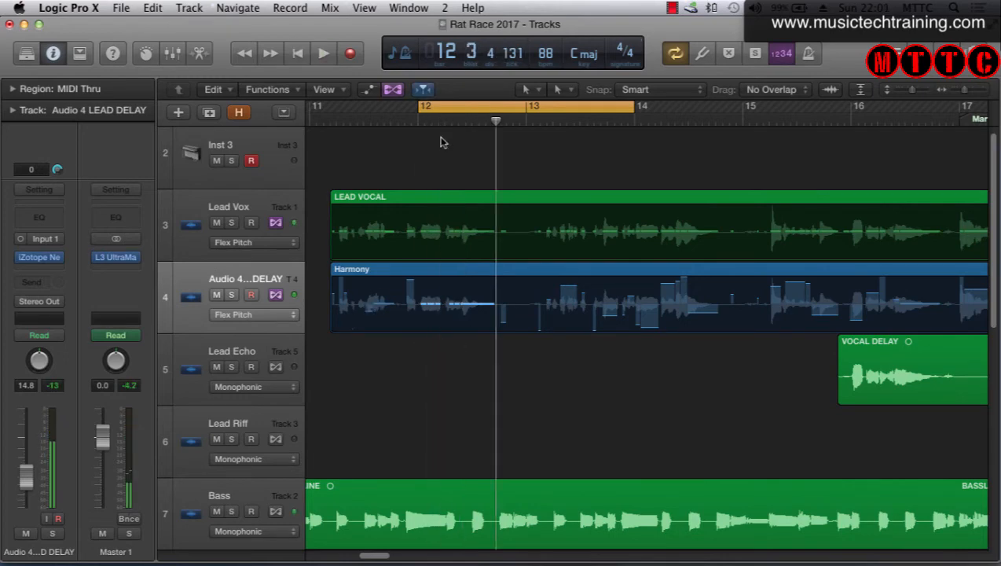
Solo the Inst 3, Lead Vox and Audio 4 LEAD DELAY tracks, turn off cycling and play on into bar 18.
{"action": "left_click", "coordinate": [231, 160]}
{"action": "key", "text": "c"}
{"action": "key", "text": "space"}
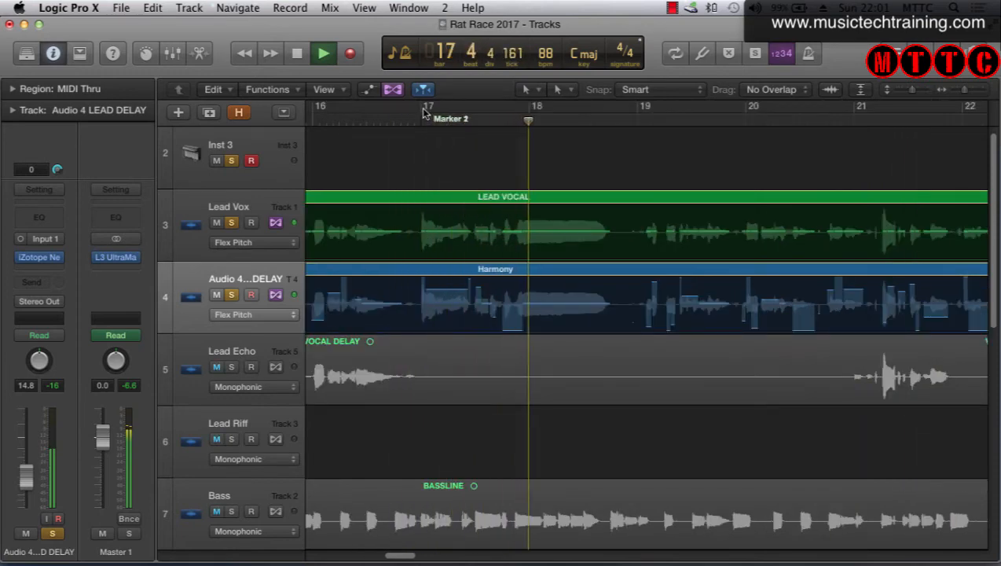
{"action": "key", "text": "space"}
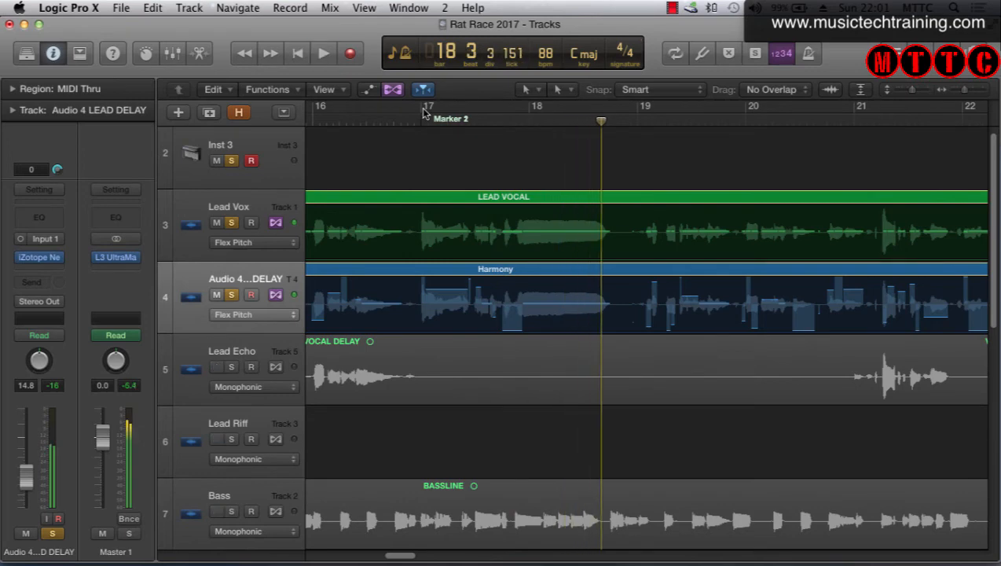
Set the cycle range from bar 17 to bar 19 and play the soloed tracks over it.
{"action": "left_click_drag", "start_coordinate": [425, 114], "coordinate": [641, 146]}
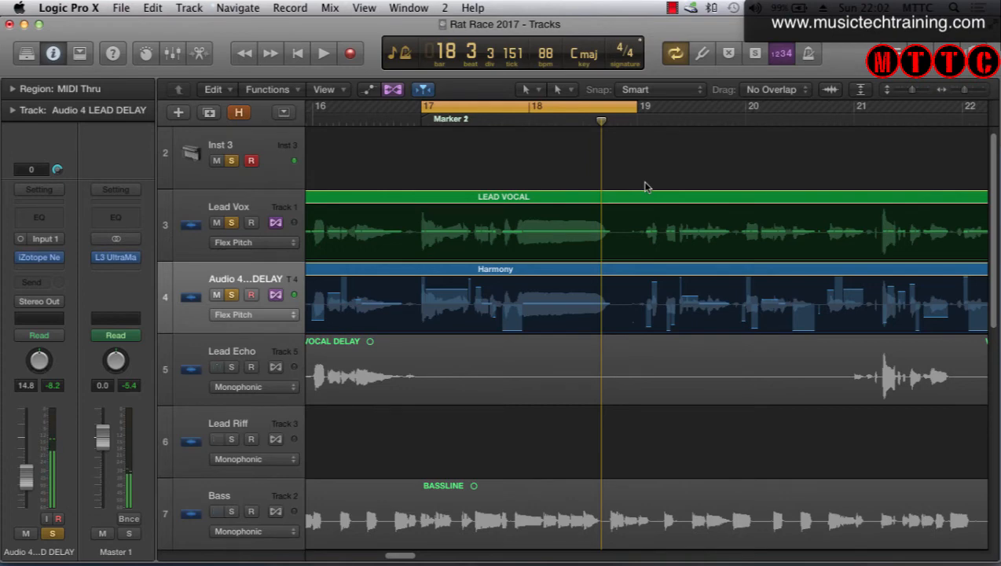
{"action": "key", "text": "space"}
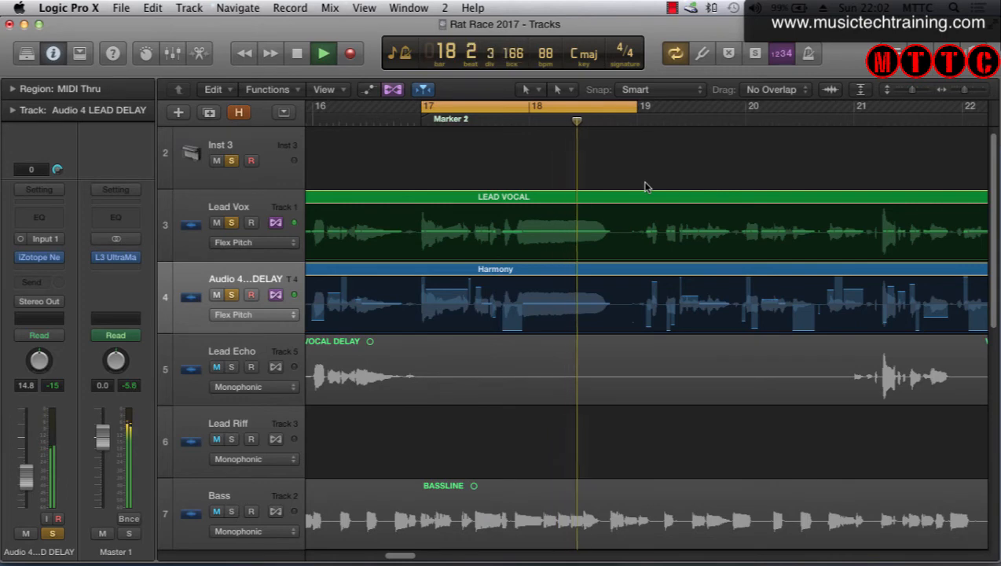
{"action": "key", "text": "space"}
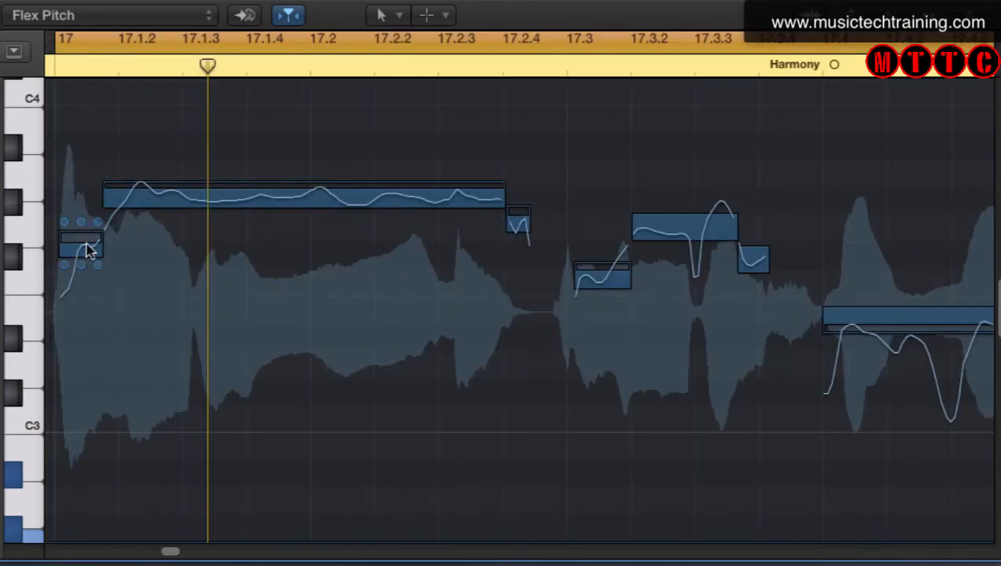
Lower the long Harmony note starting just after bar 17 and the short note before it to F3.
{"action": "left_click", "coordinate": [220, 206]}
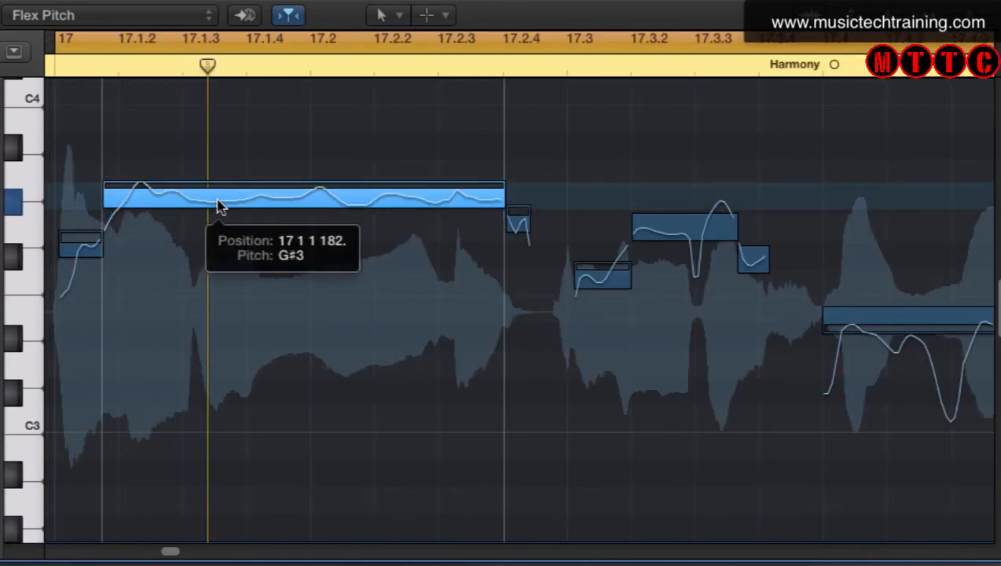
{"action": "left_click_drag", "start_coordinate": [220, 206], "coordinate": [221, 297]}
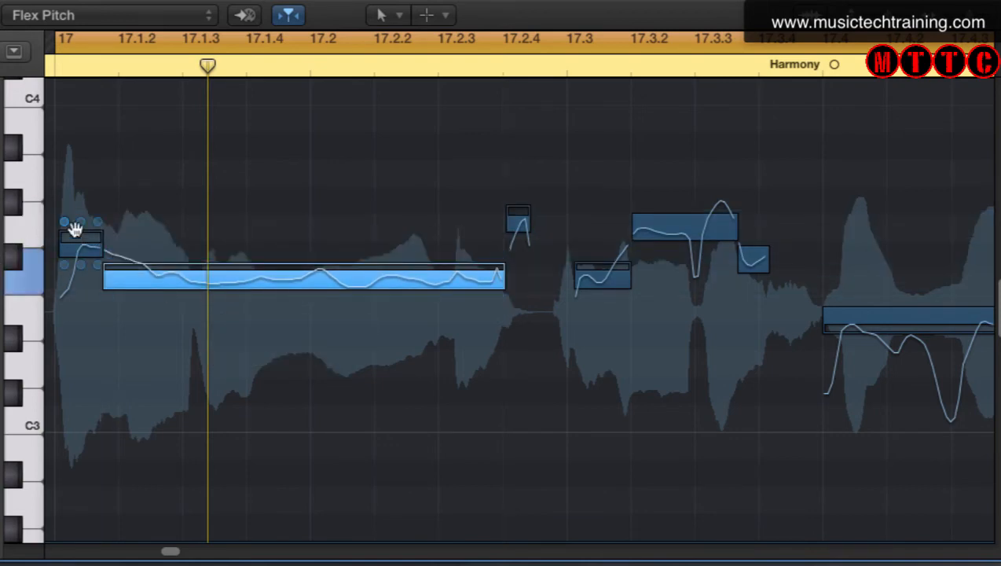
{"action": "left_click_drag", "start_coordinate": [83, 246], "coordinate": [81, 276]}
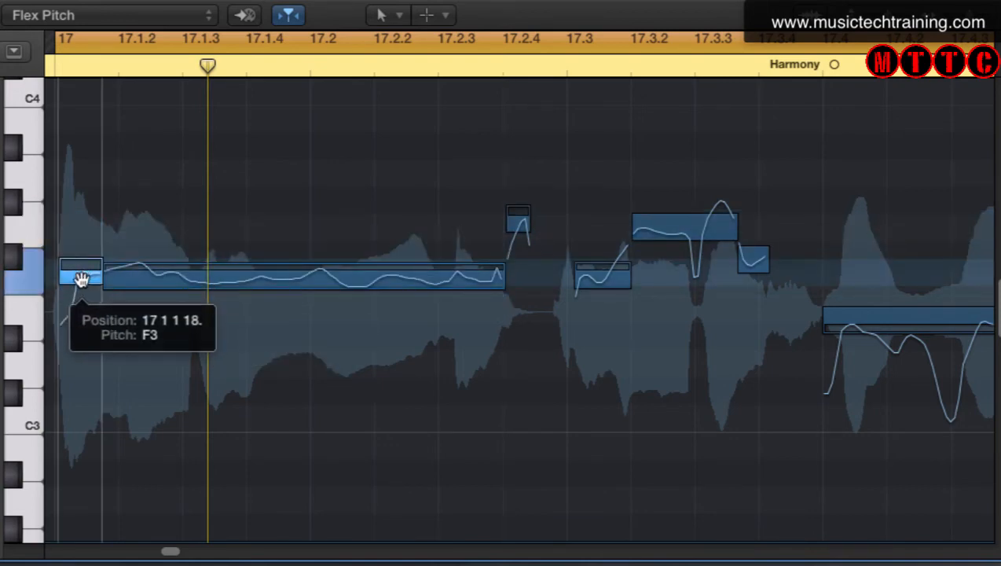
Select all notes in the Harmony region and set them to perfect pitch.
{"action": "left_click", "coordinate": [107, 269]}
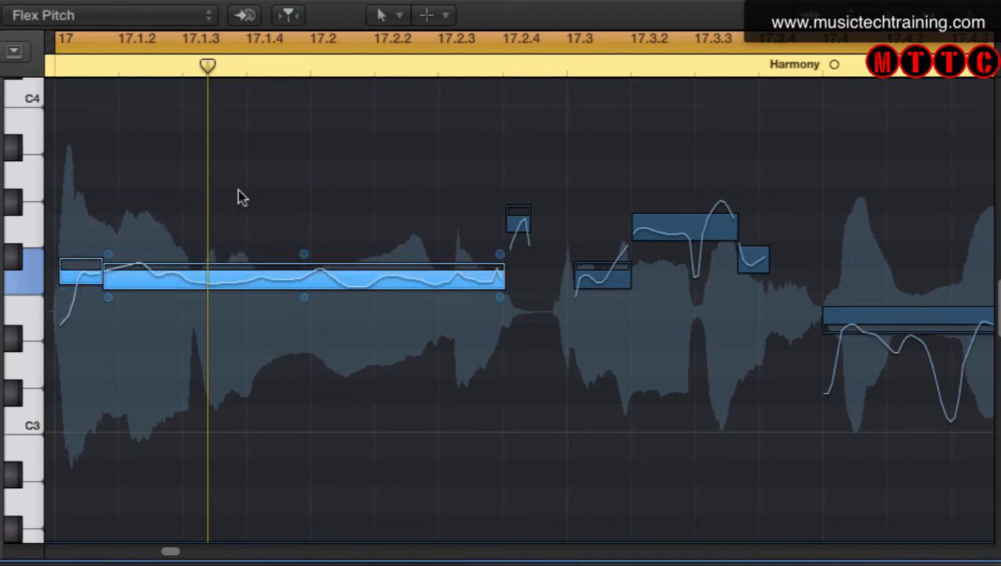
{"action": "left_click", "coordinate": [157, 187]}
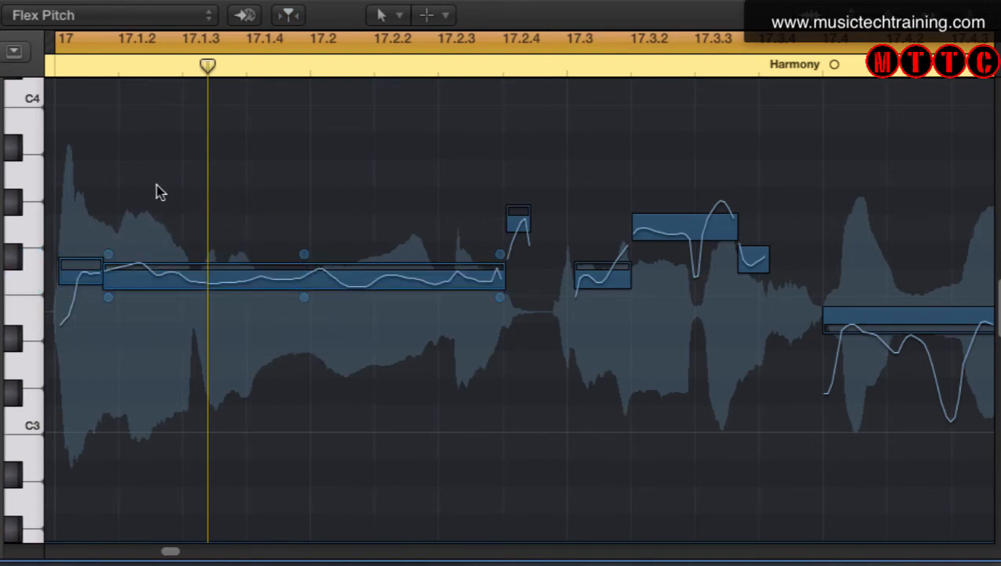
{"action": "key", "text": "super+a"}
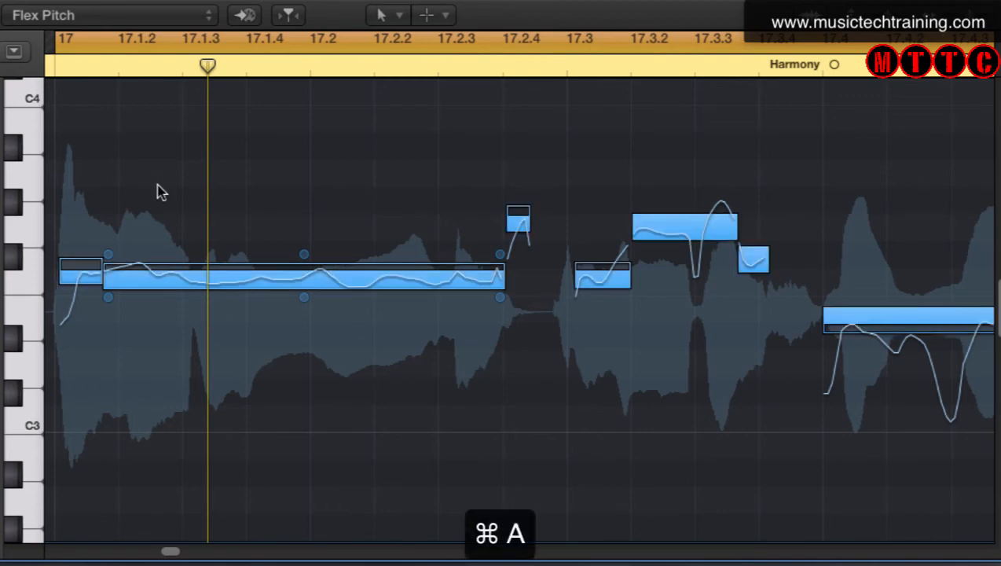
{"action": "right_click", "coordinate": [263, 282]}
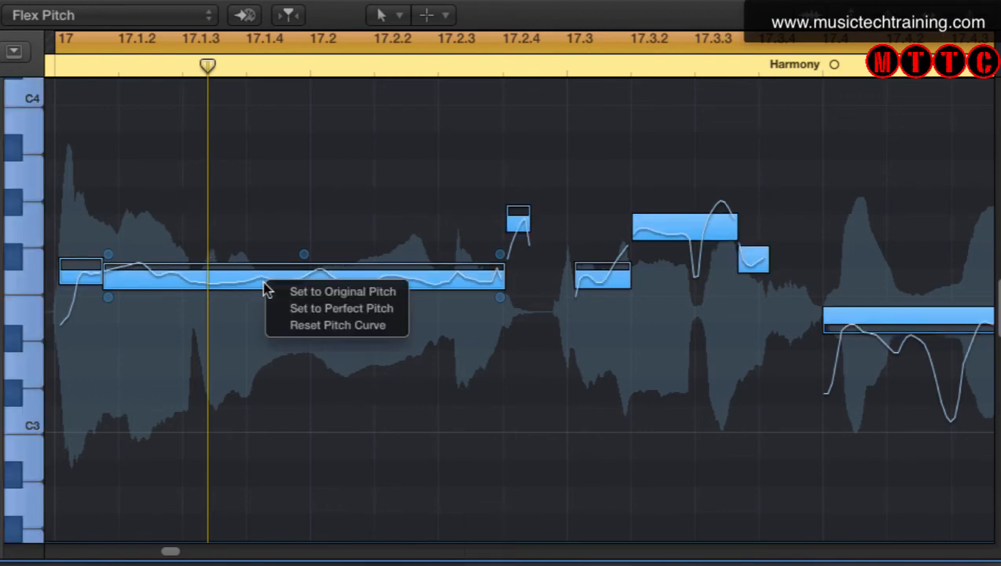
{"action": "left_click", "coordinate": [346, 311]}
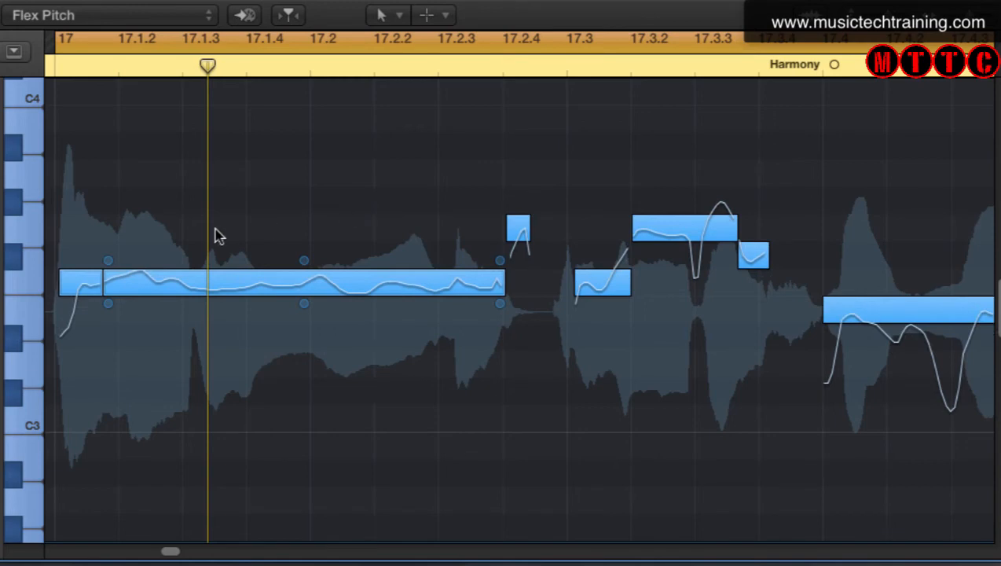
{"action": "left_click", "coordinate": [218, 236]}
Play the soloed phrase, lower the short Harmony note just after 17.3 to D#3 and play from just before it.
{"action": "key", "text": "space"}
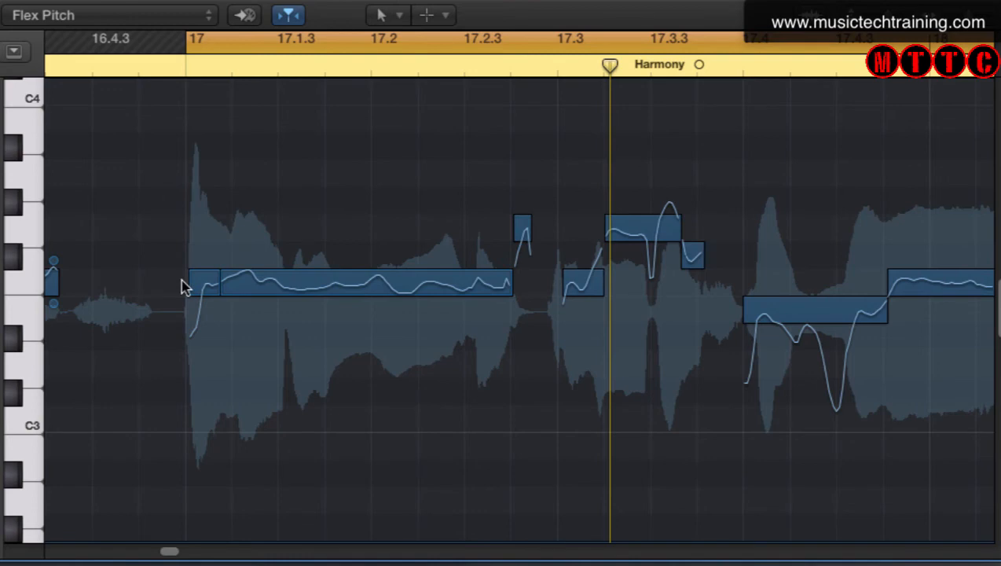
{"action": "left_click", "coordinate": [583, 280]}
{"action": "left_click_drag", "start_coordinate": [583, 308], "coordinate": [584, 349]}
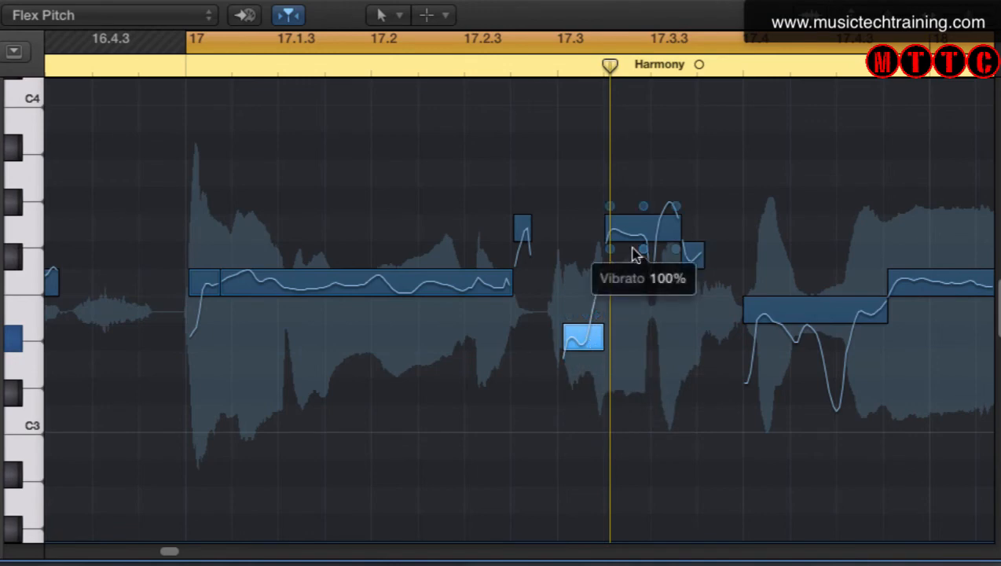
{"action": "left_click", "coordinate": [542, 67]}
{"action": "key", "text": "space"}
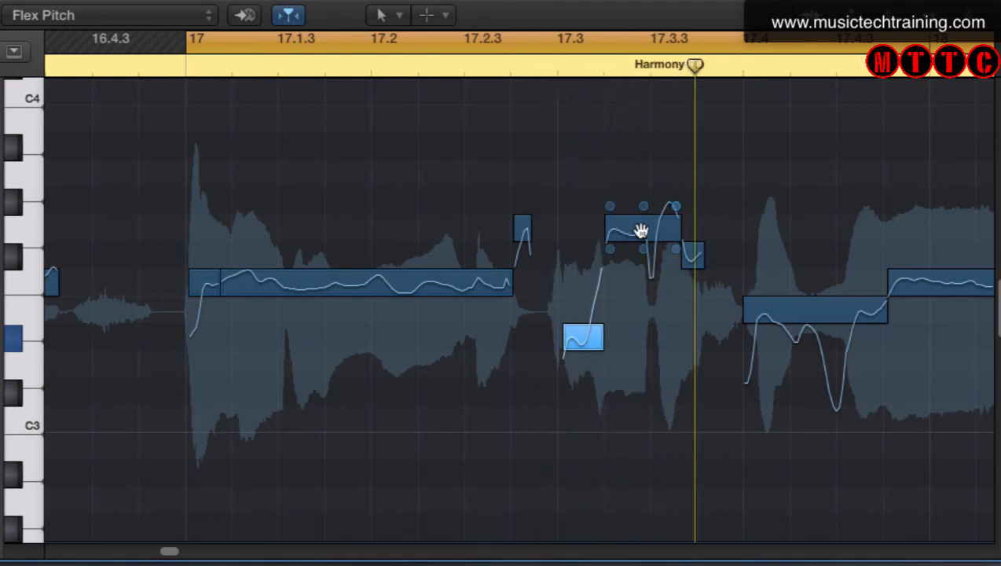
Lower the Harmony note at 17.3.2 and the short note following it to D#3, playing the passage after each change.
{"action": "left_click_drag", "start_coordinate": [642, 227], "coordinate": [646, 350]}
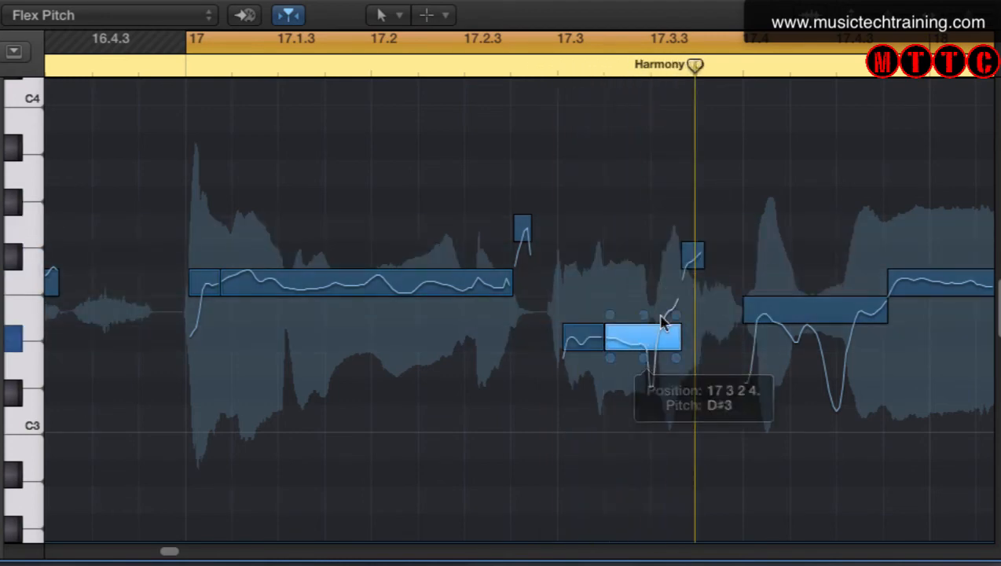
{"action": "left_click", "coordinate": [510, 65]}
{"action": "key", "text": "space"}
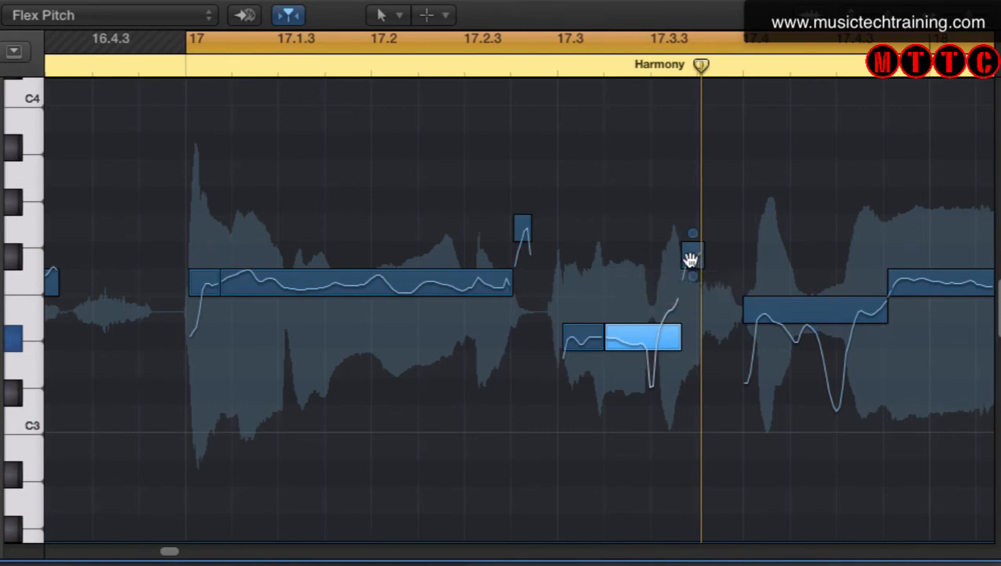
{"action": "left_click_drag", "start_coordinate": [691, 259], "coordinate": [691, 345]}
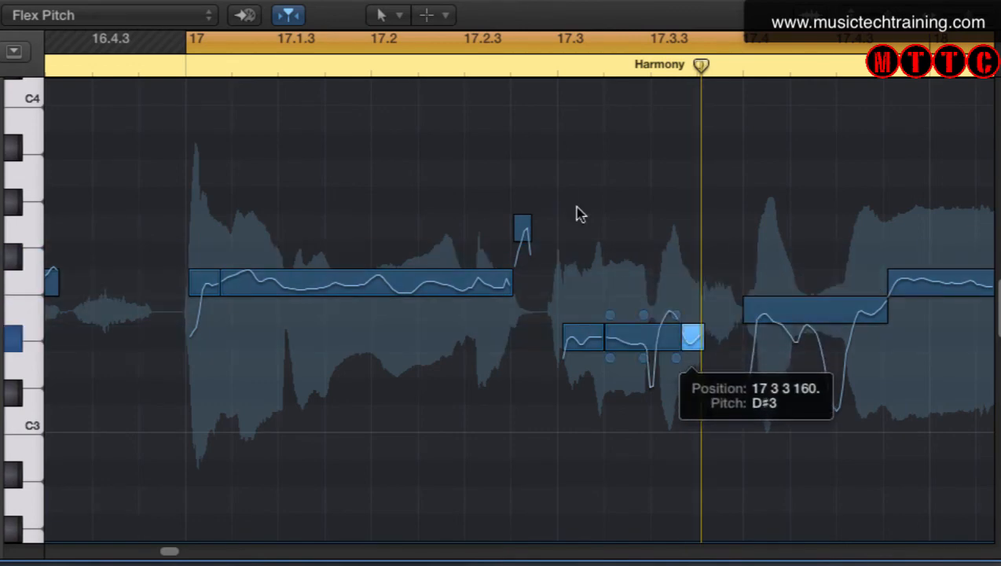
{"action": "left_click", "coordinate": [537, 66]}
{"action": "key", "text": "space"}
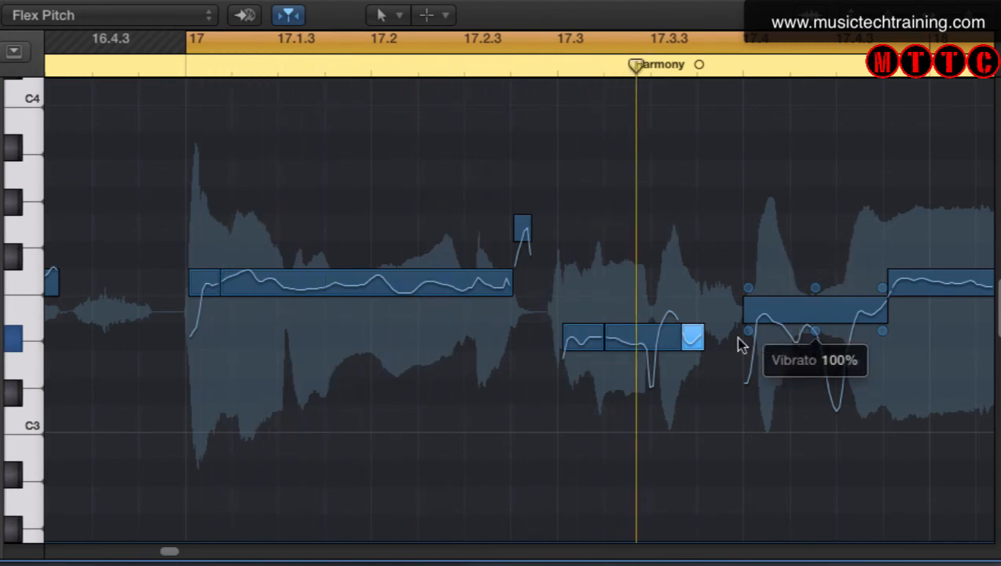
Try the Harmony note at 17.3.2 at C3, return it to D#3, and lower the short note after it to C3.
{"action": "key", "text": "space"}
{"action": "left_click_drag", "start_coordinate": [641, 334], "coordinate": [643, 418]}
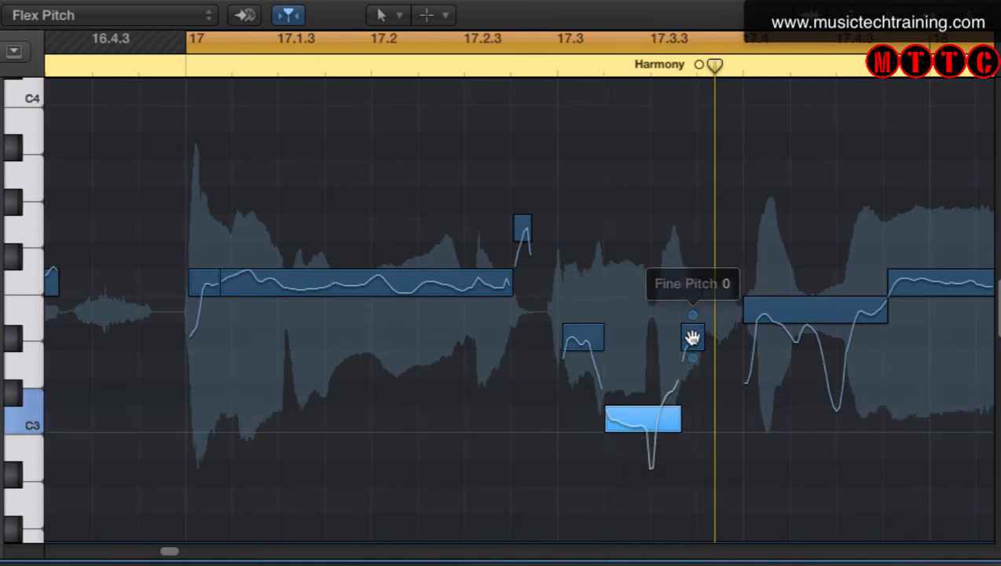
{"action": "left_click_drag", "start_coordinate": [692, 338], "coordinate": [694, 418]}
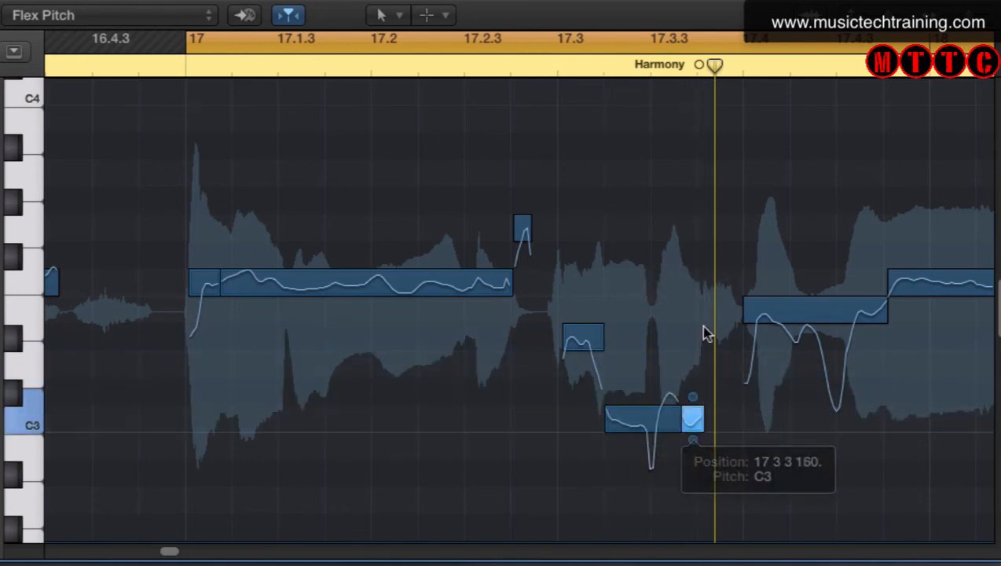
{"action": "key", "text": "space"}
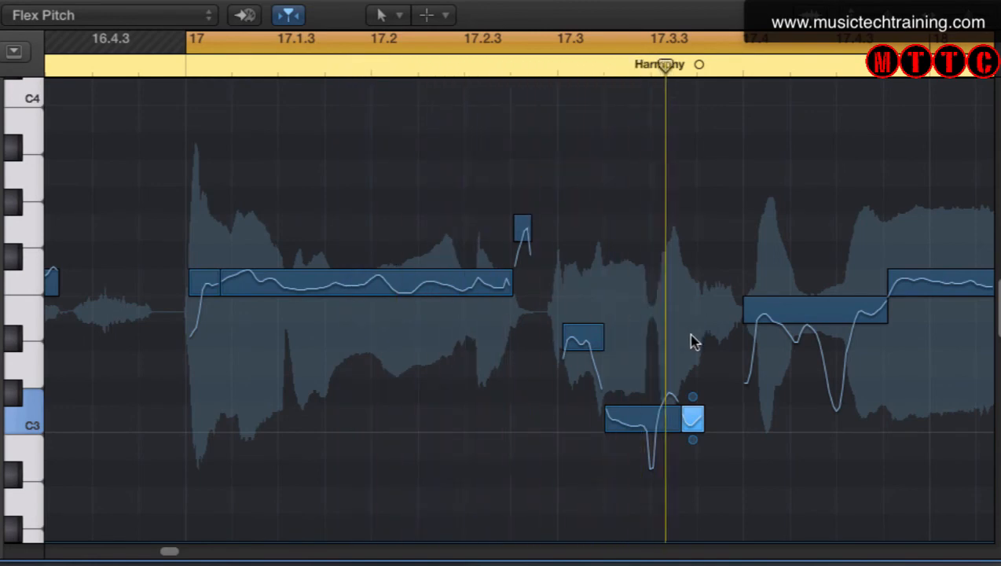
{"action": "mouse_move", "coordinate": [652, 414]}
{"action": "left_click_drag", "start_coordinate": [645, 422], "coordinate": [646, 333]}
{"action": "key", "text": "space"}
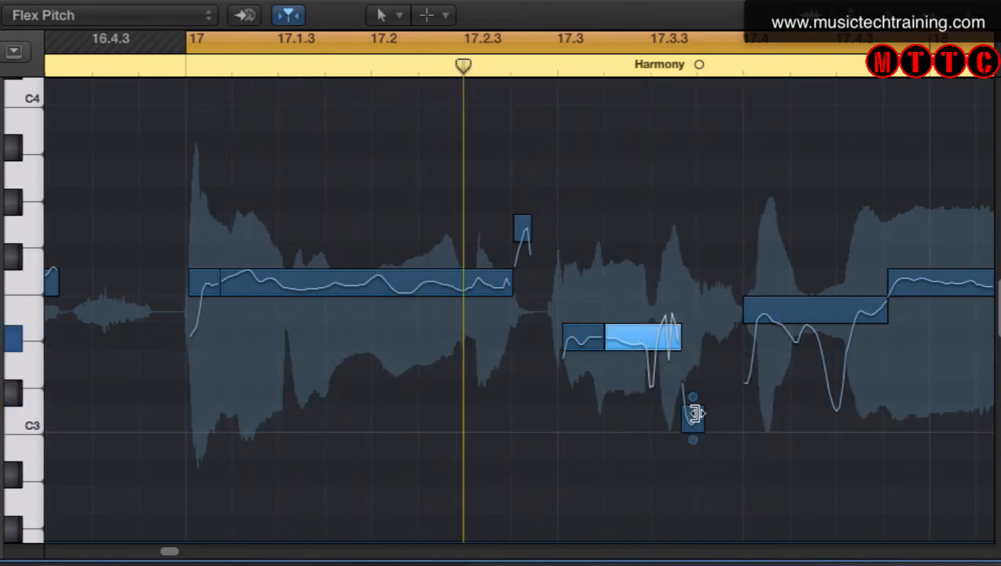
Play the cycled phrase, then lower the Harmony note at 17.4 to G#2 and the long note after it to A#2.
{"action": "mouse_move", "coordinate": [800, 314]}
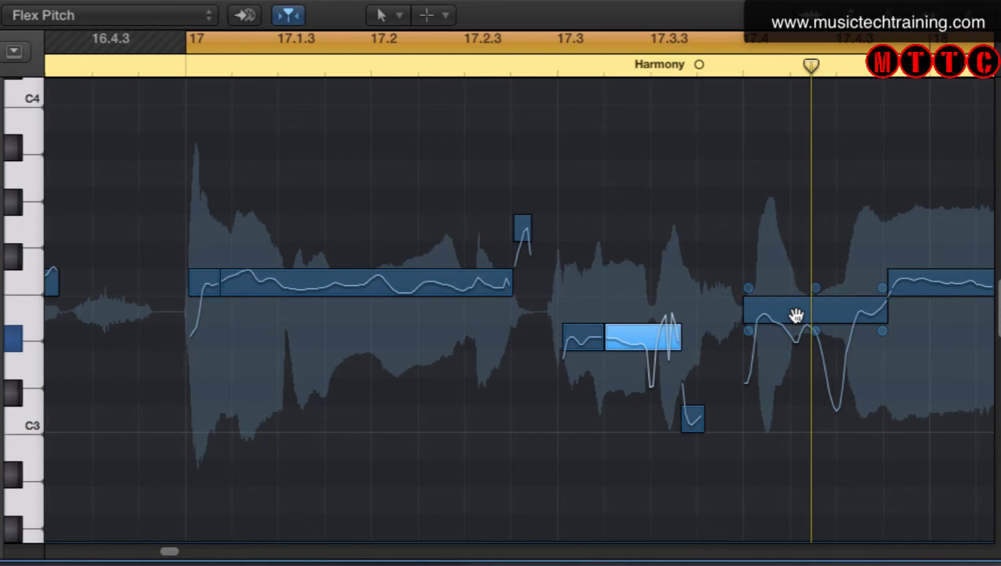
{"action": "left_click", "coordinate": [796, 315]}
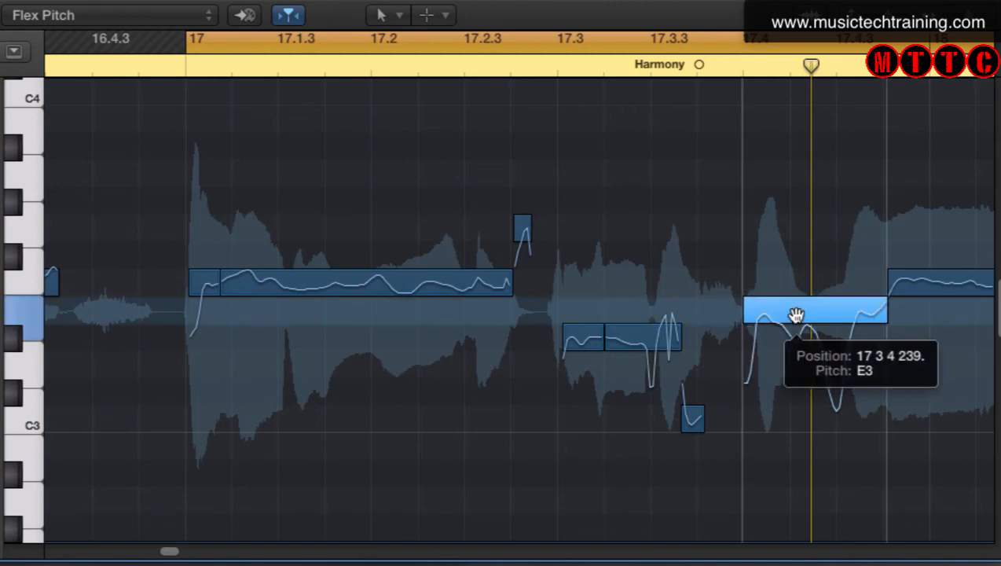
{"action": "key", "text": "space"}
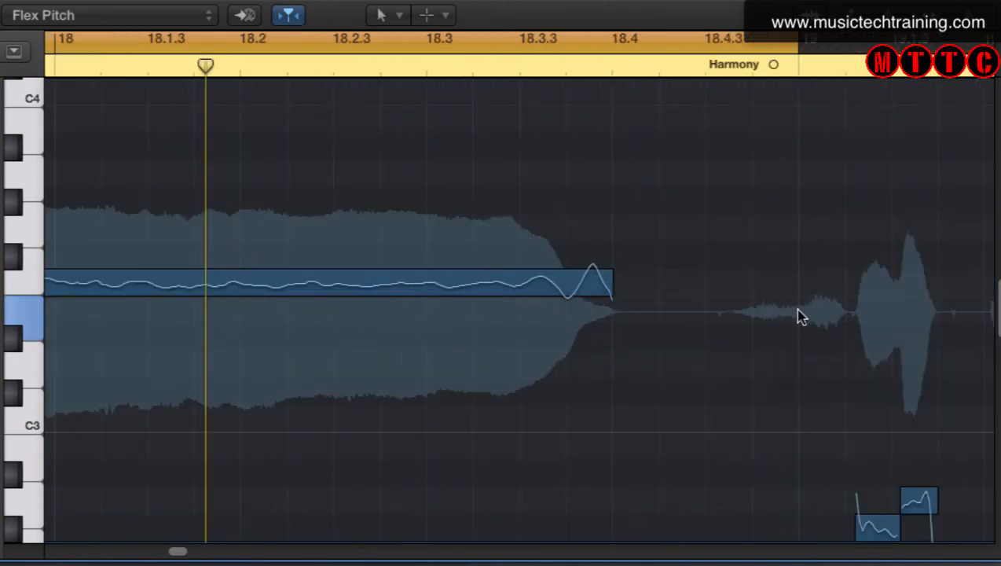
{"action": "key", "text": "space"}
{"action": "key", "text": "space"}
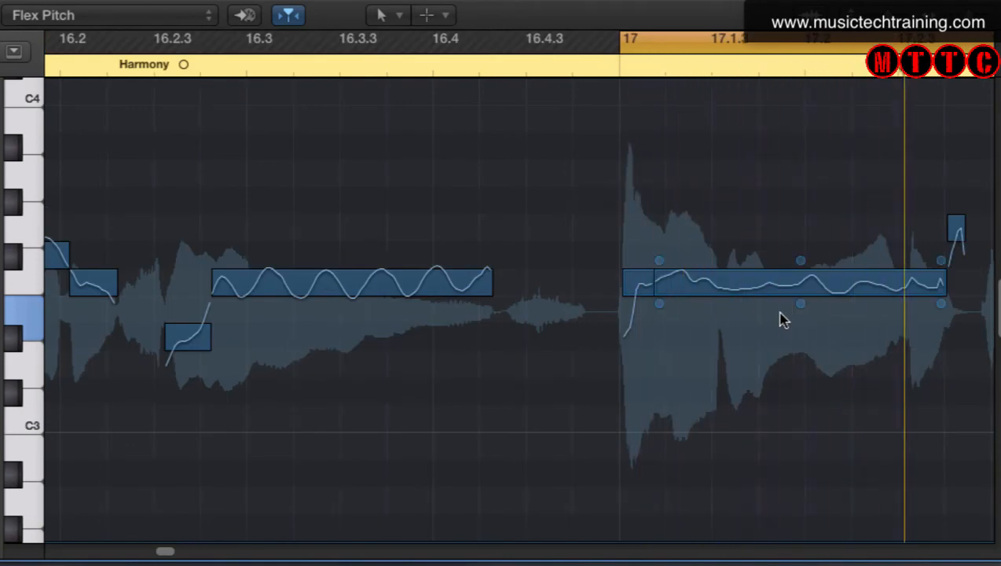
{"action": "left_click_drag", "start_coordinate": [319, 315], "coordinate": [317, 477]}
{"action": "scroll", "coordinate": [312, 469], "scroll_direction": "down", "scroll_amount": 3}
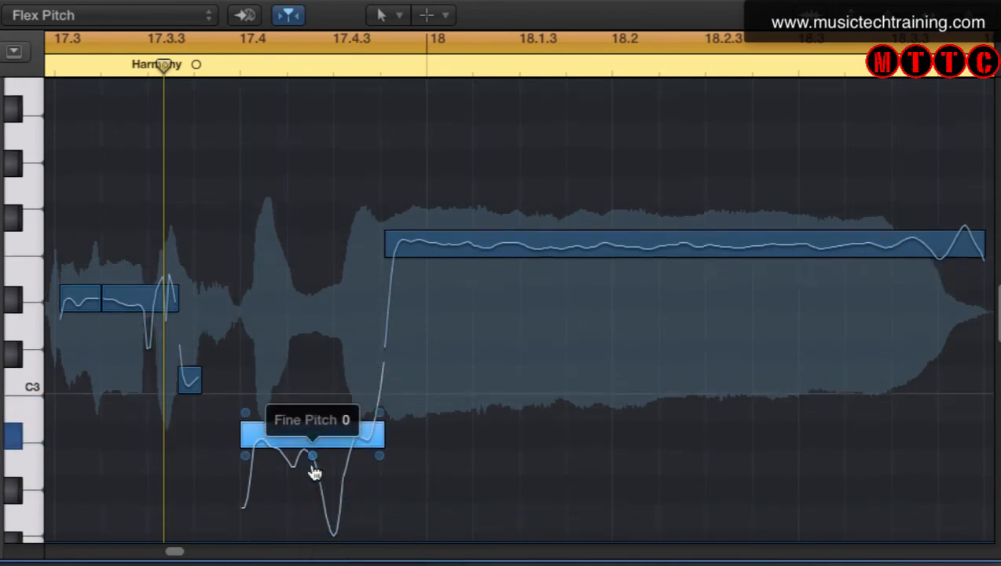
{"action": "scroll", "coordinate": [313, 442], "scroll_direction": "right", "scroll_amount": 1}
{"action": "left_click_drag", "start_coordinate": [286, 429], "coordinate": [291, 490]}
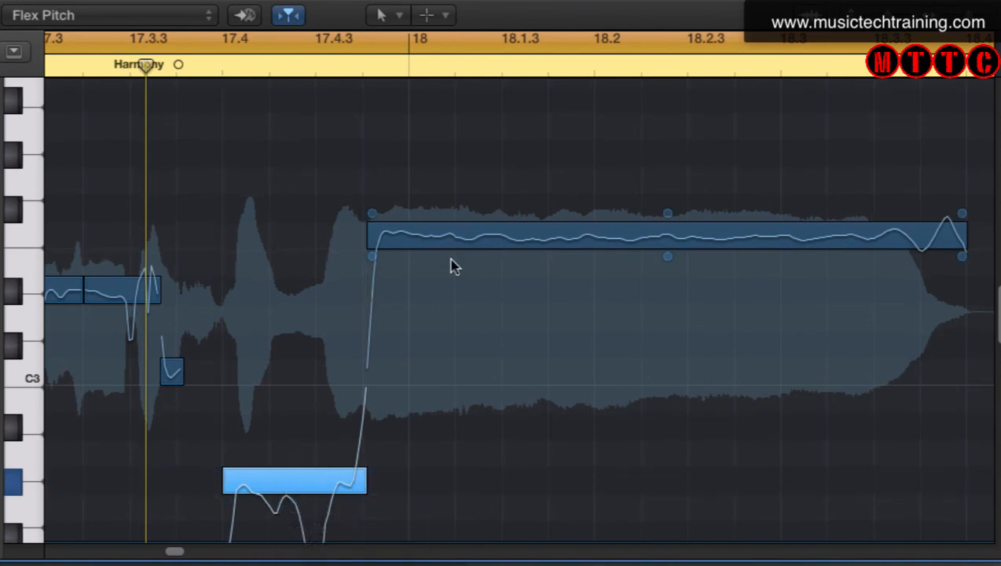
{"action": "left_click_drag", "start_coordinate": [464, 240], "coordinate": [465, 452]}
{"action": "key", "text": "space"}
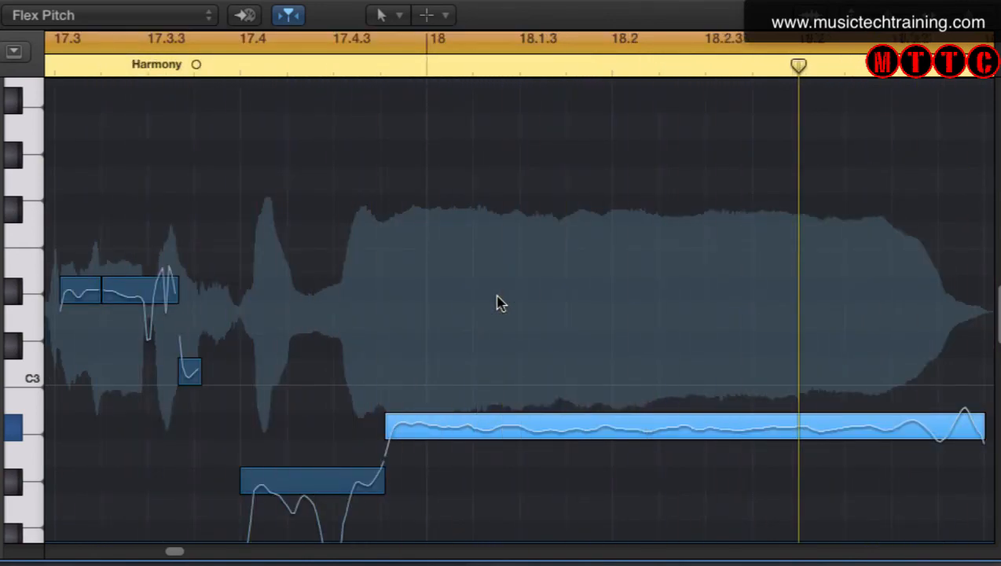
Reduce the vibrato of the Harmony note at 17.4 and play the re-pitched phrase from bar 17.
{"action": "scroll", "coordinate": [501, 303], "scroll_direction": "down", "scroll_amount": 3}
{"action": "scroll", "coordinate": [501, 302], "scroll_direction": "down", "scroll_amount": 3}
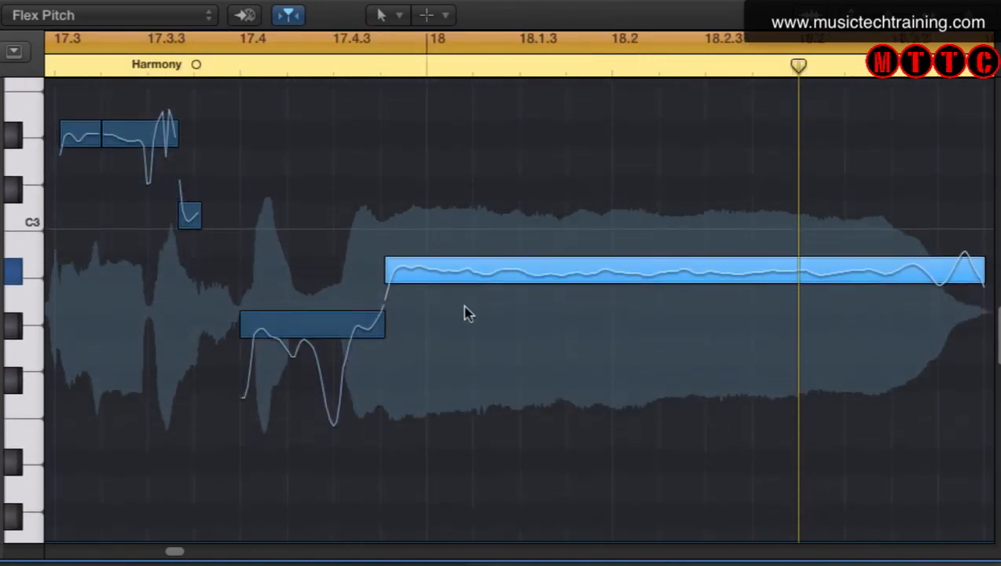
{"action": "left_click", "coordinate": [314, 324]}
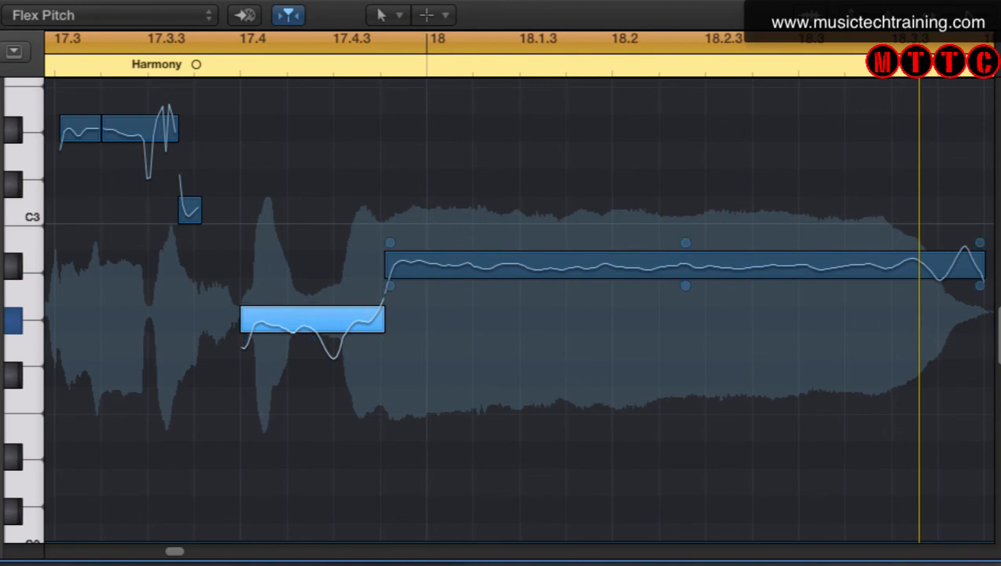
{"action": "key", "text": "super+Left"}
{"action": "key", "text": "super+Left"}
{"action": "key", "text": "super+Left"}
{"action": "key", "text": "super+Left"}
{"action": "scroll", "coordinate": [778, 313], "scroll_direction": "up", "scroll_amount": 5}
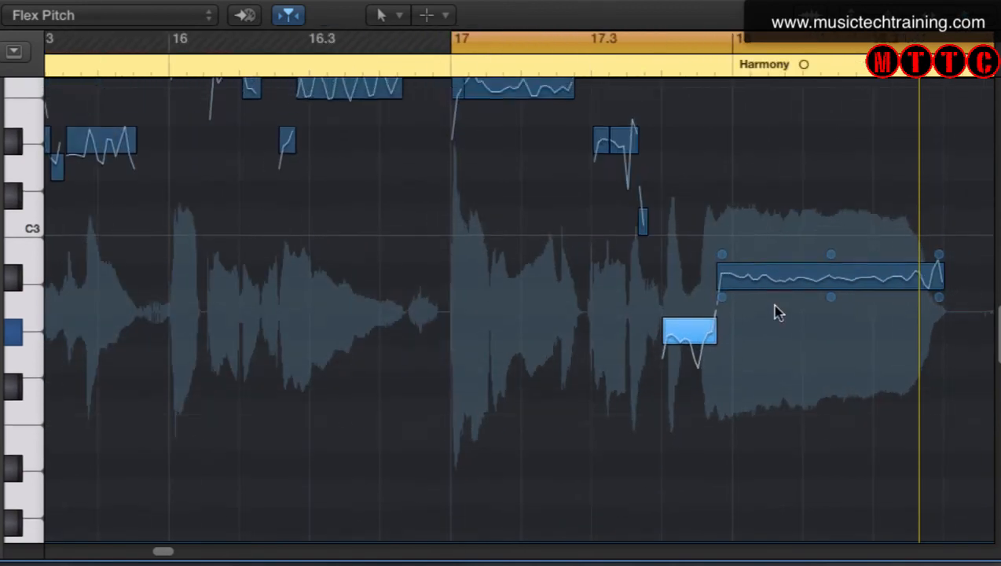
{"action": "key", "text": "space"}
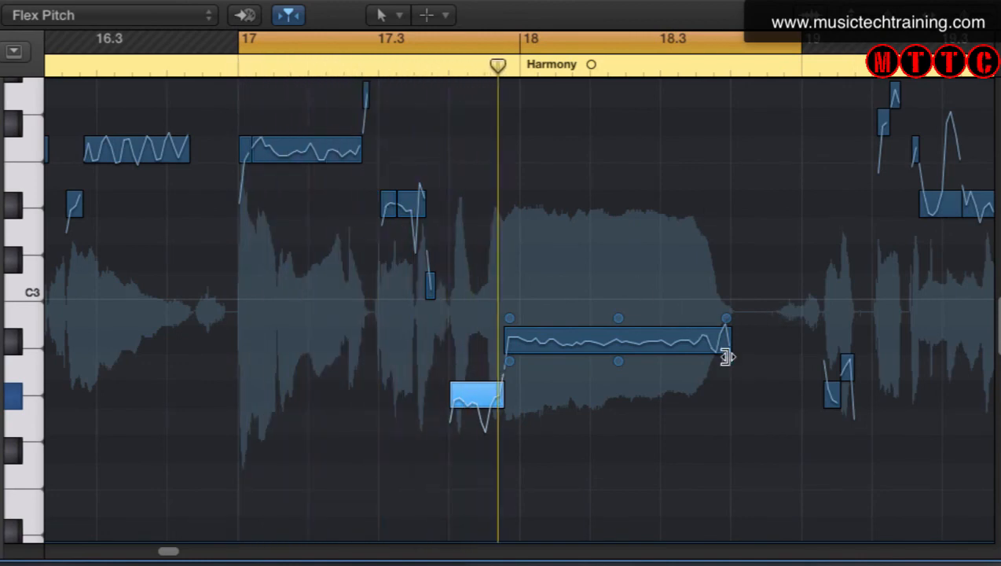
Select all Harmony notes between bars 17 and 19, lower their formant shift together and play the phrase.
{"action": "left_click_drag", "start_coordinate": [762, 480], "coordinate": [636, 408]}
{"action": "left_click_drag", "start_coordinate": [571, 378], "coordinate": [246, 108]}
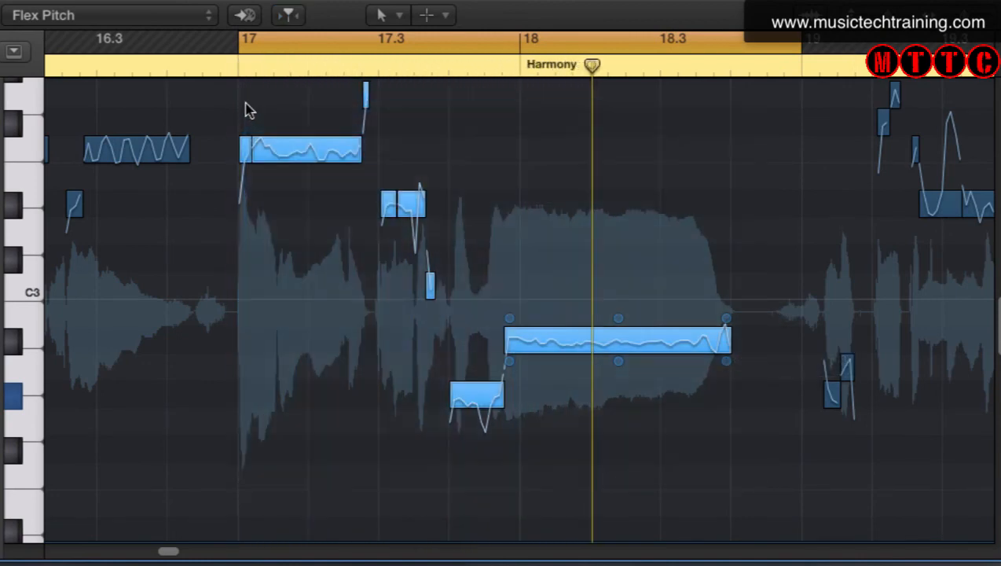
{"action": "left_click", "coordinate": [727, 362]}
{"action": "left_click_drag", "start_coordinate": [730, 367], "coordinate": [729, 401]}
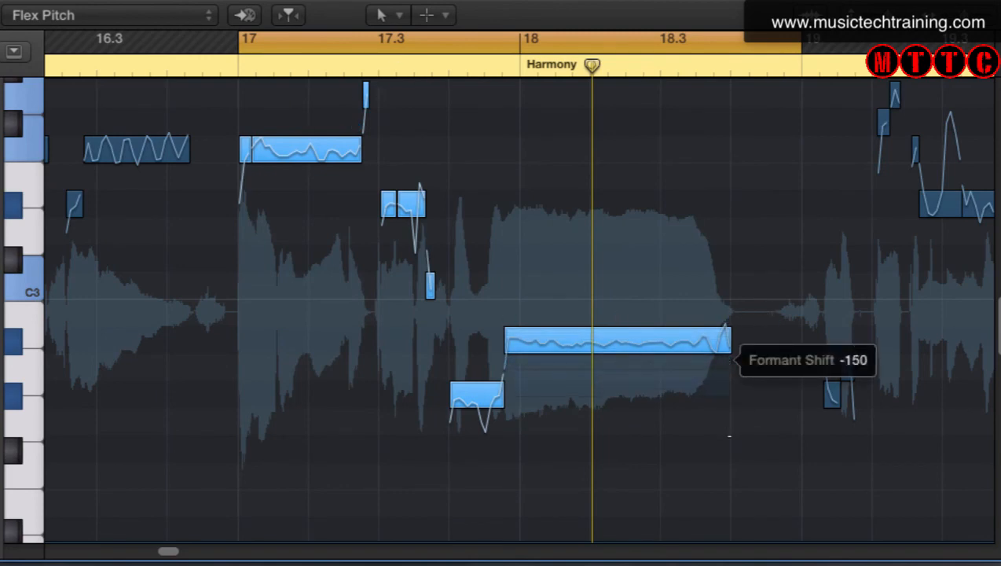
{"action": "left_click_drag", "start_coordinate": [729, 435], "coordinate": [735, 422]}
{"action": "key", "text": "space"}
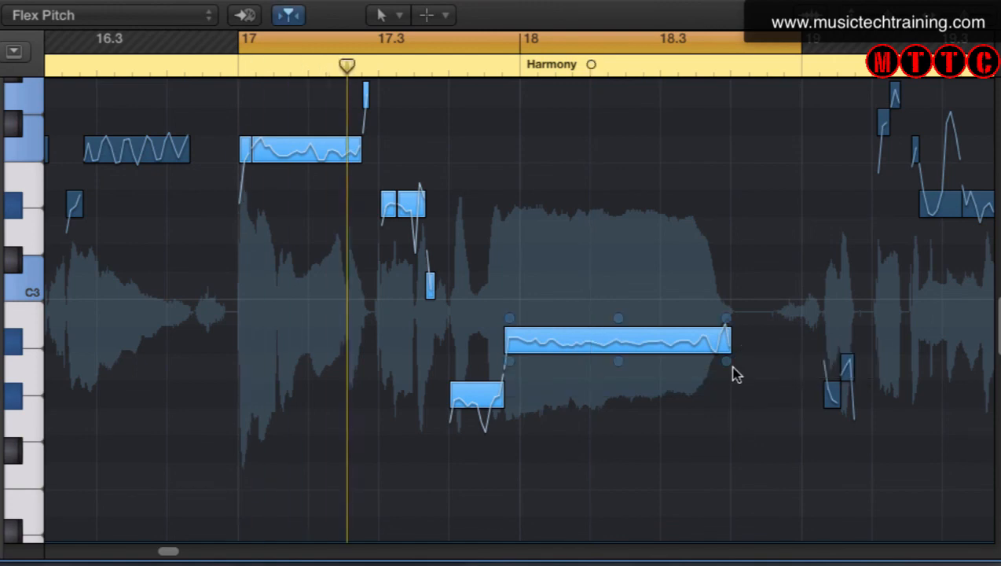
{"action": "mouse_move", "coordinate": [728, 366]}
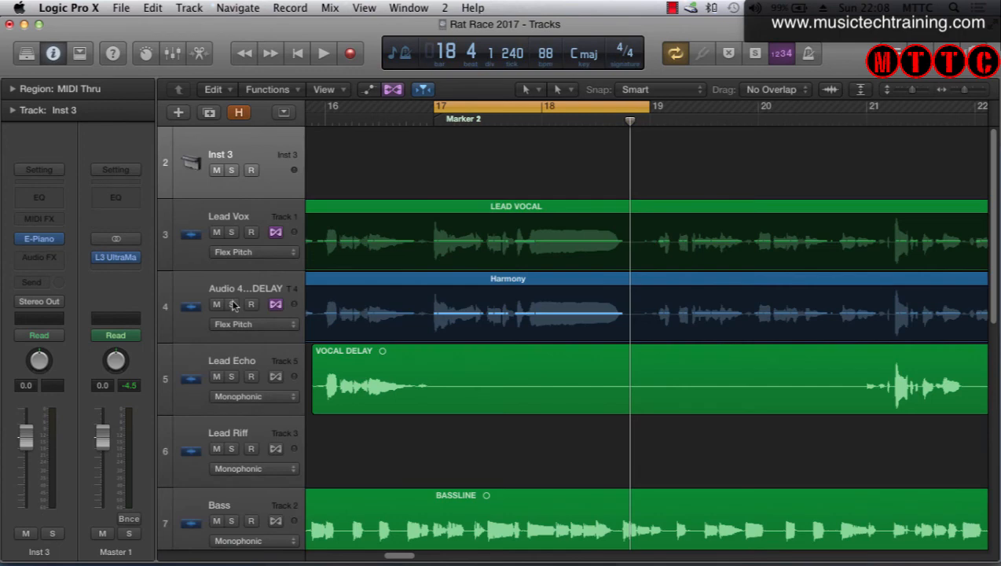
Play the full mix over the cycle from bar 17 to bar 19 to judge the harmony against the lead vocal.
{"action": "key", "text": "space"}
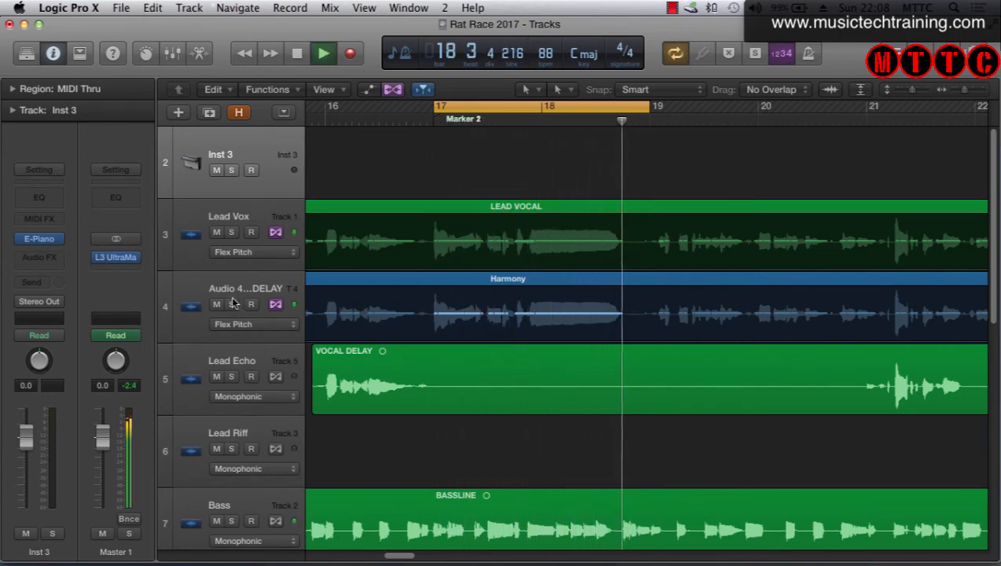
{"action": "key", "text": "space"}
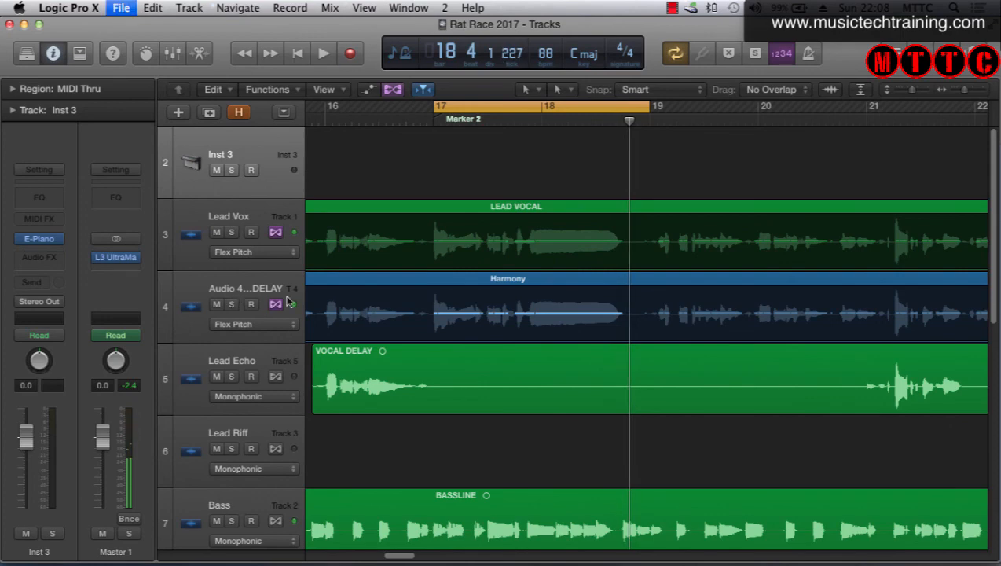